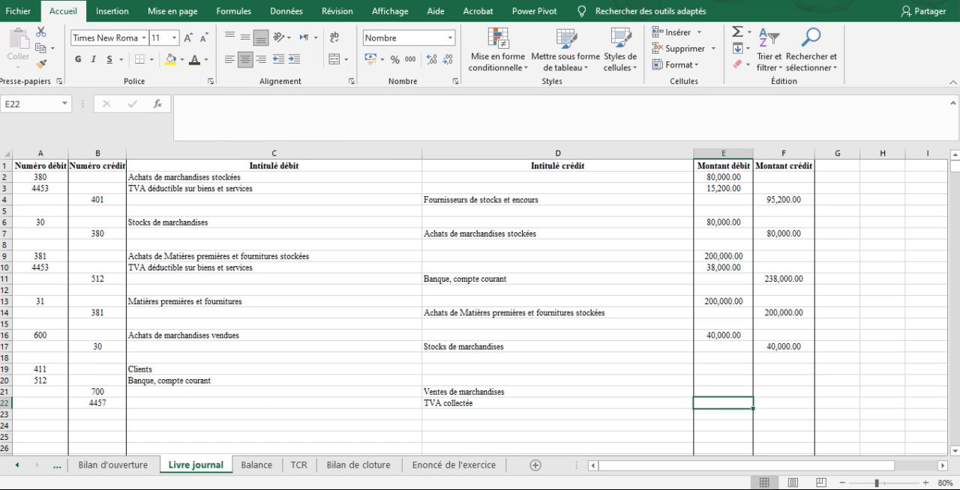
Consult operation 3 in the exercise statement and enter 60000 in F21 as the credit amount for Ventes de marchandises.
left_click(455, 465)
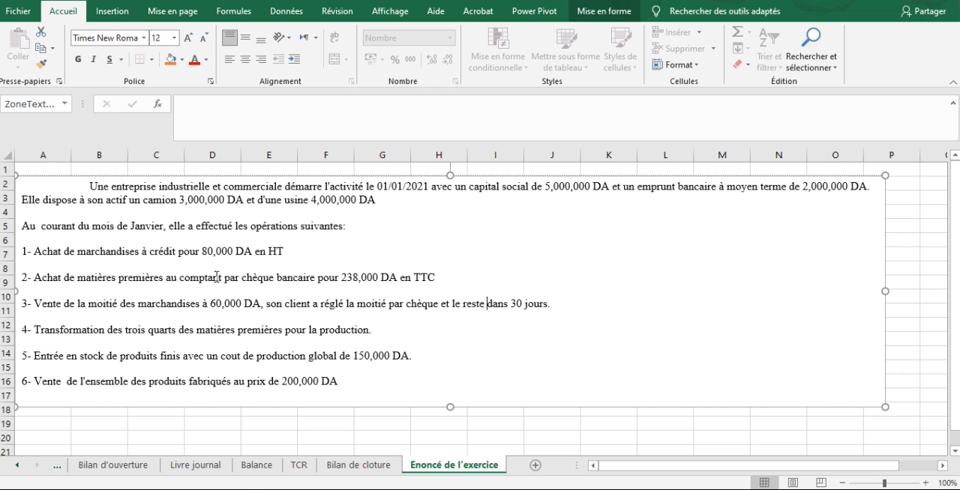
left_click(195, 466)
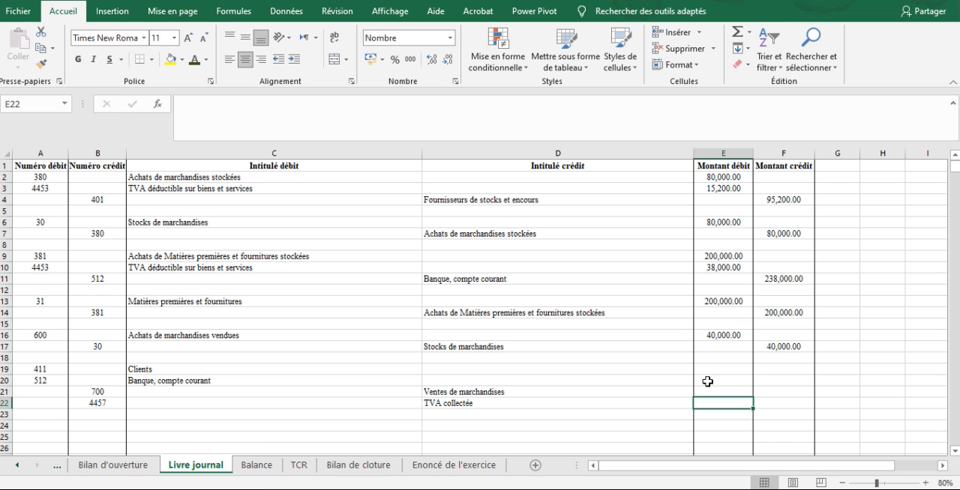
key("Up")
key("Right")
type("60")
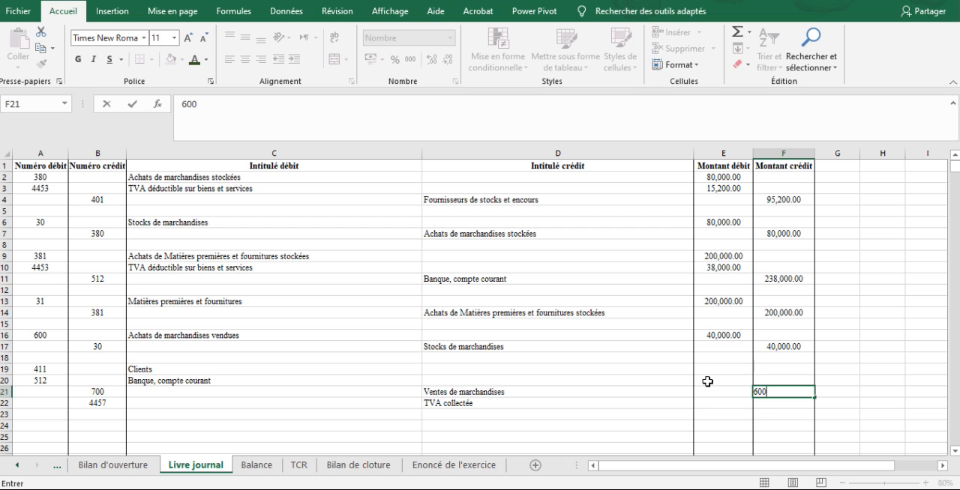
key("Return")
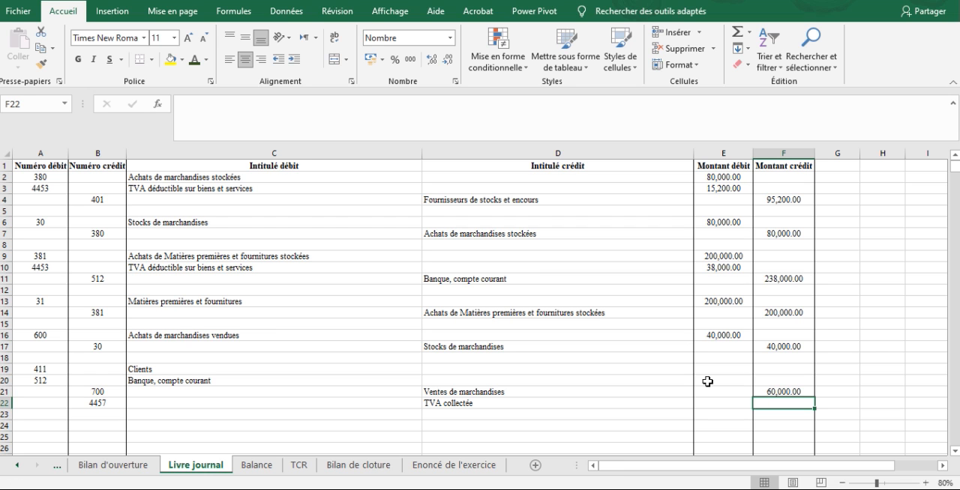
Calculate the TVA collectée credit amount in F22 with the formula =60000*19% and check the formula.
type("=60000*1")
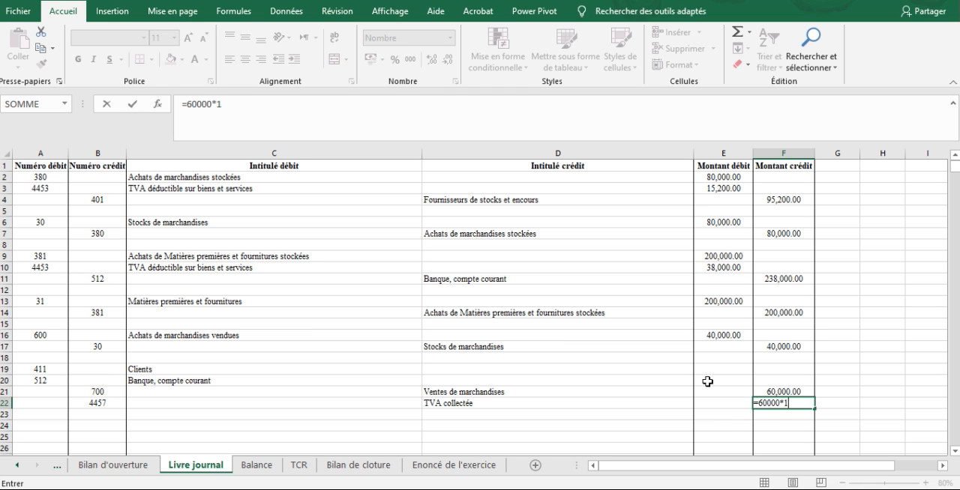
key("Return")
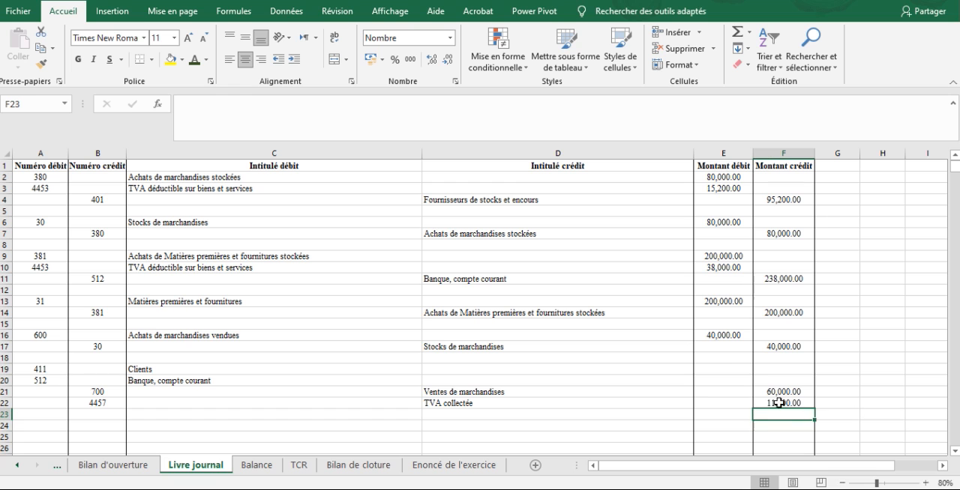
left_click(779, 404)
left_click(511, 111)
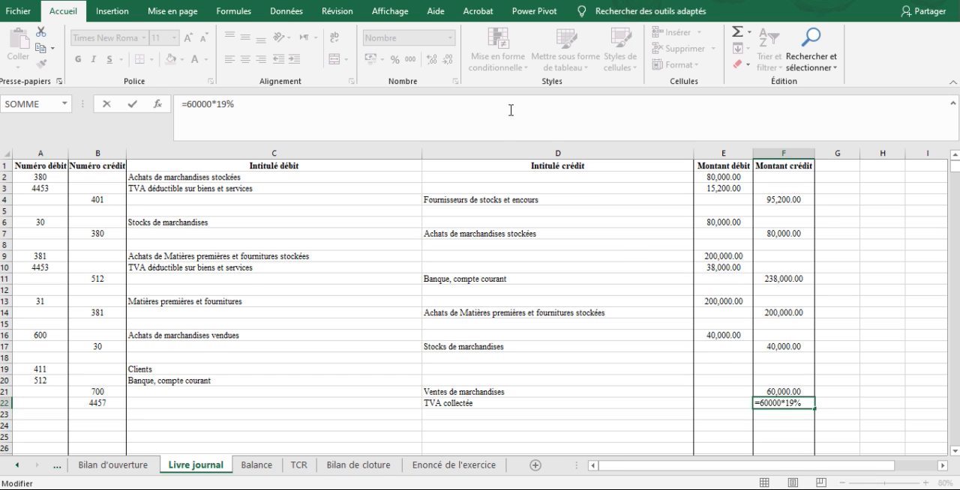
key("Return")
key("Up")
key("Up")
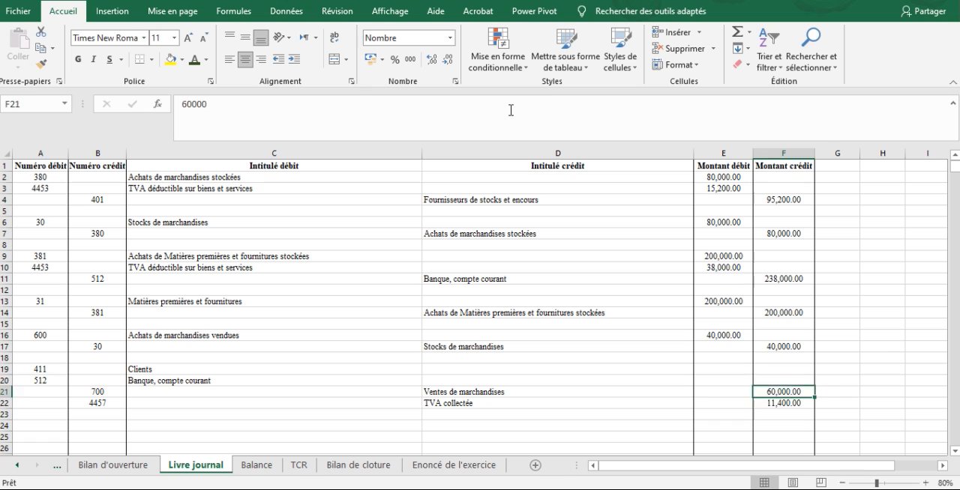
Note the tax-inclusive sale total 71400 as a scratch value in H20.
key("Right")
key("Right")
key("Up")
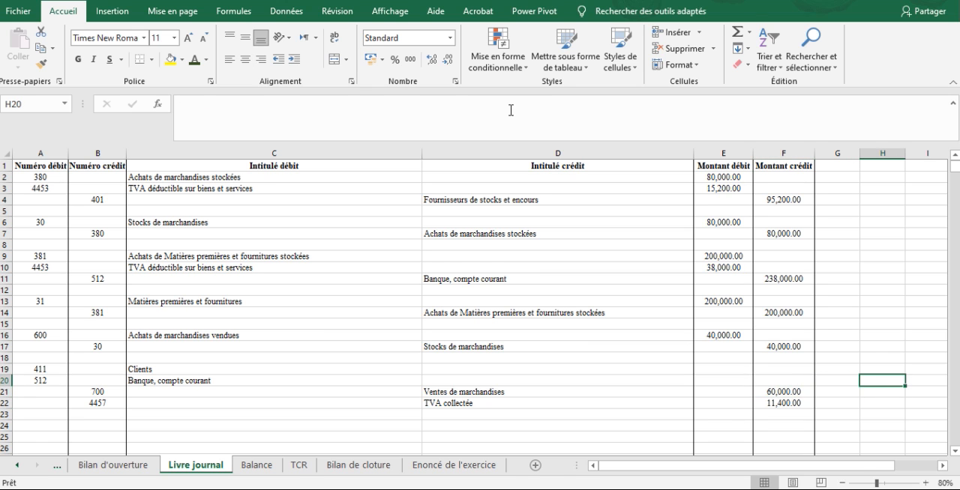
type("71400")
key("Return")
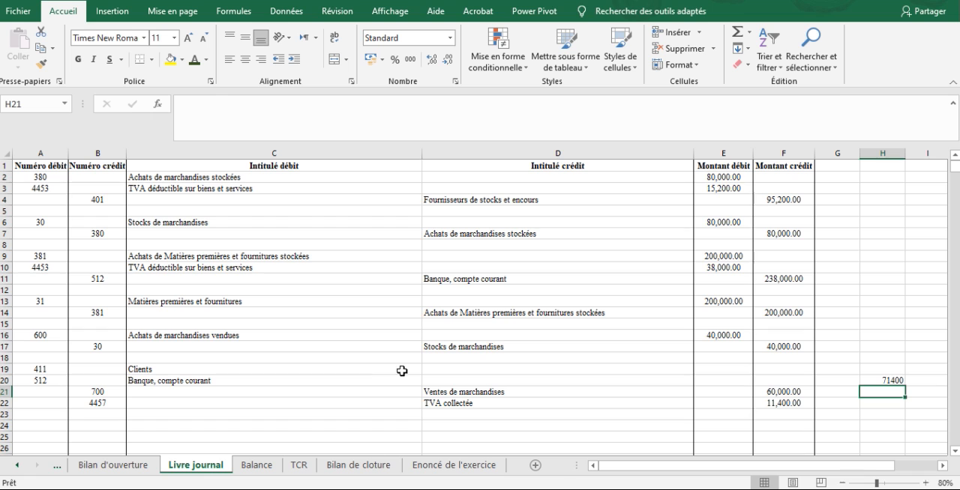
Recheck the payment terms of operation 3 and enter =71400/2 in E19 as the Clients debit amount.
left_click(448, 466)
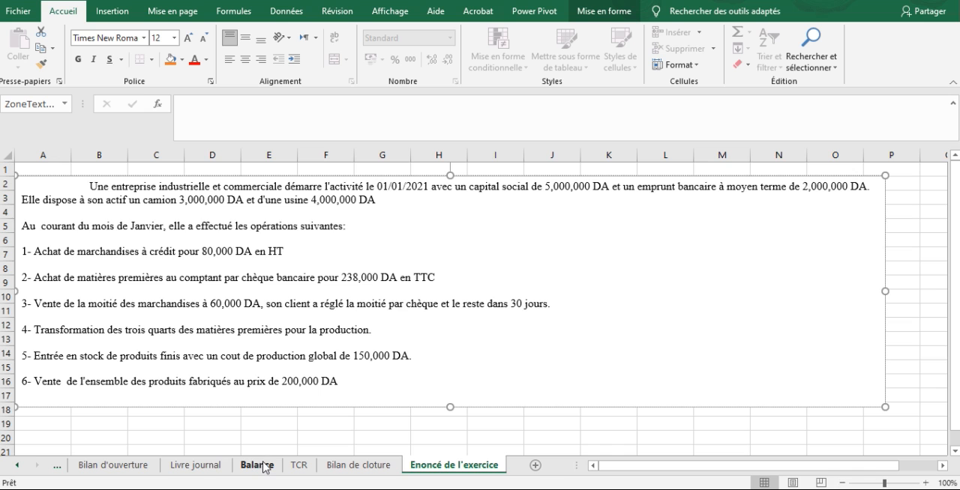
left_click(195, 465)
left_click(613, 380)
key("Up")
key("Left")
key("Right")
key("Right")
type("=")
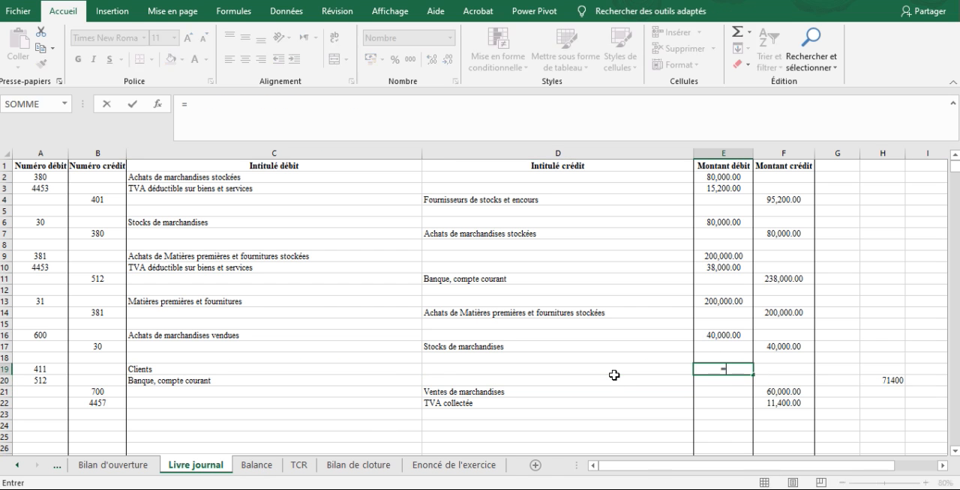
type("71400/2")
key("Return")
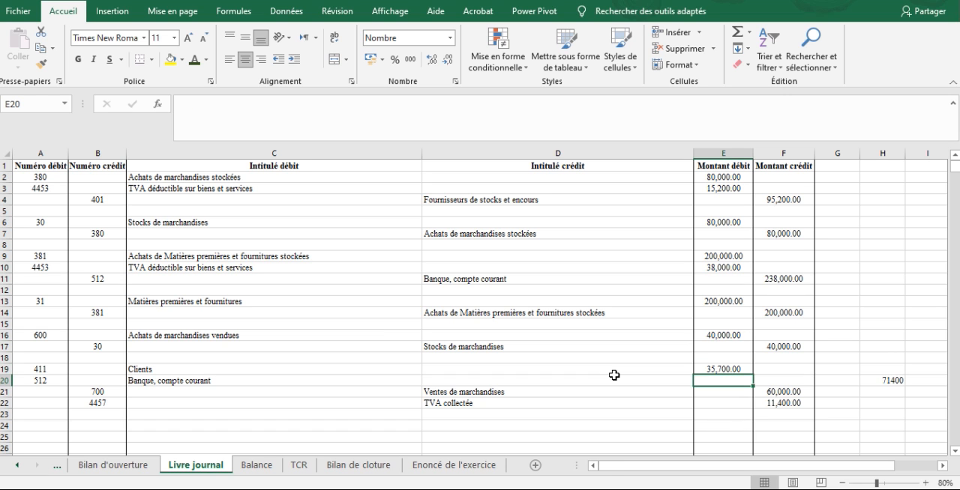
Enter 35700 in E20 as the debit amount for Banque, compte courant.
type("357000")
key("Return")
key("Up")
type("35700")
key("Return")
left_click(710, 381)
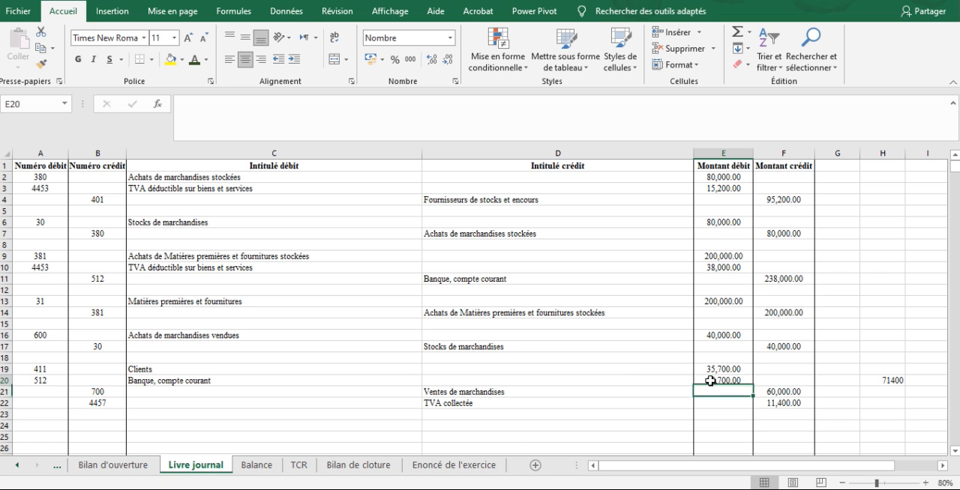
Clear the scratch total 71400 from H20 beside the sale entry.
key("Up")
key("Right")
key("Right")
key("Down")
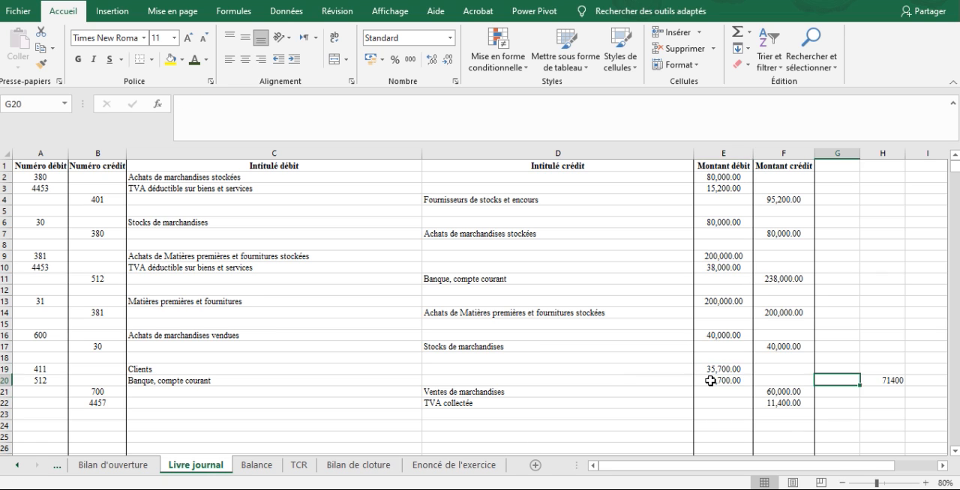
key("Right")
key("Down")
key("Down")
key("Down")
key("Down")
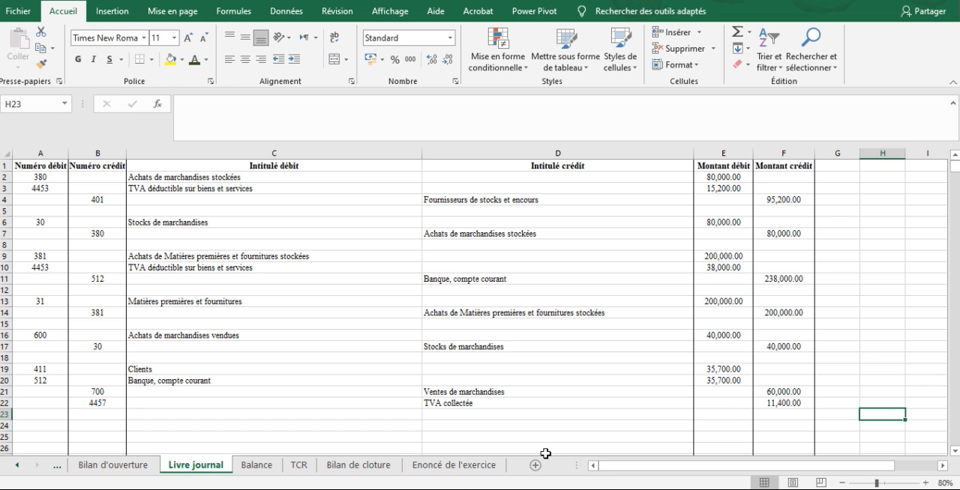
Consult operation 4 in the exercise statement and record debit account 601, Matières premières transformées, in row 24 of the journal.
left_click(454, 465)
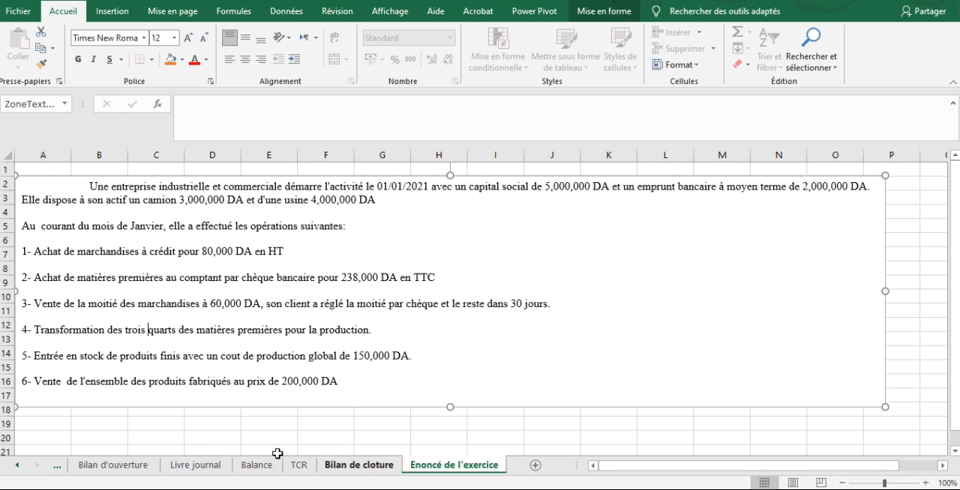
left_click(299, 465)
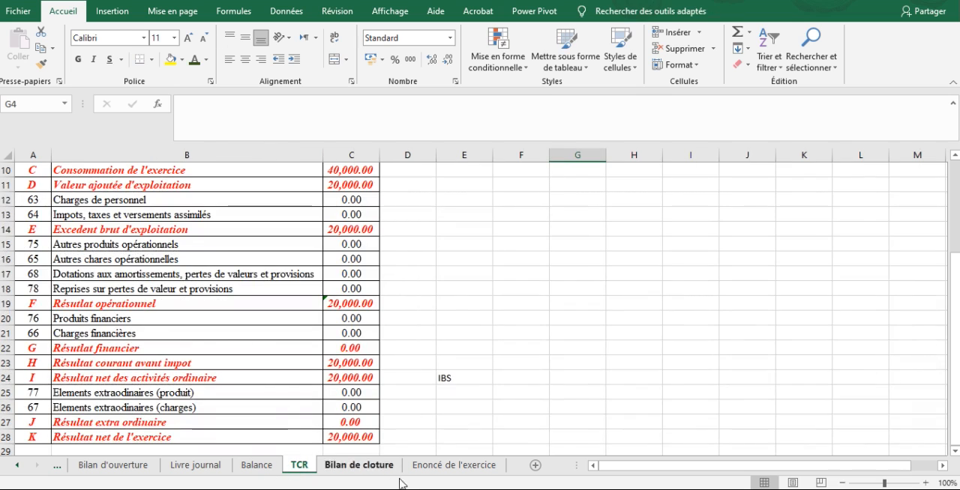
left_click(198, 466)
left_click(376, 361)
key("Down")
key("Down")
key("Down")
key("Down")
key("Down")
key("Down")
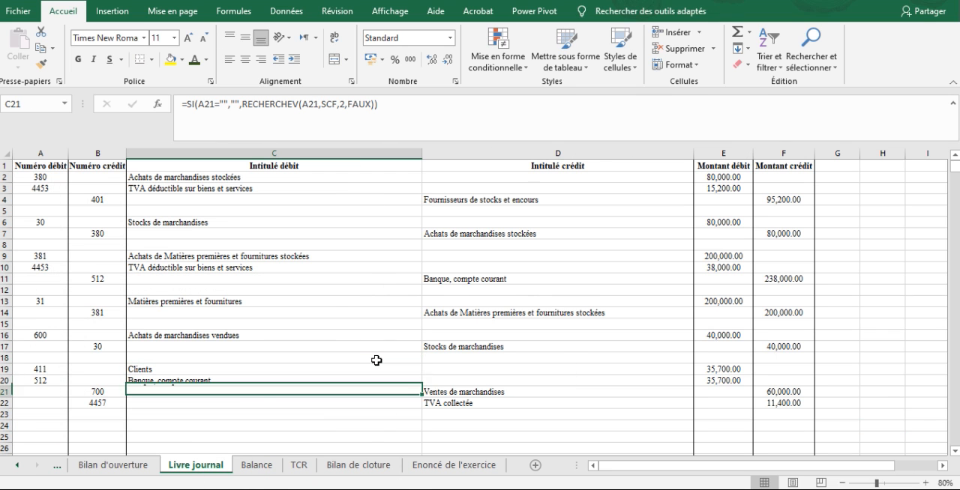
key("Left")
key("Left")
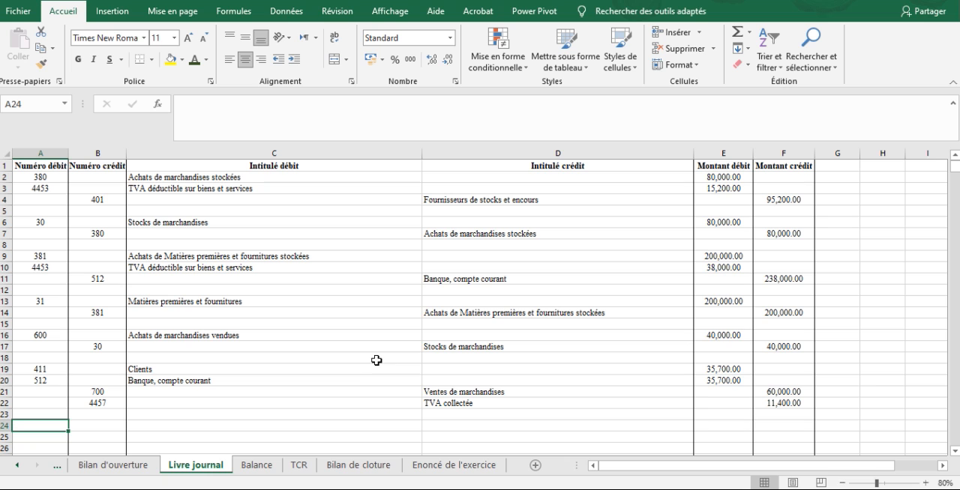
type("601")
key("Tab")
key("Tab")
type("Matières premières transformées")
key("Return")
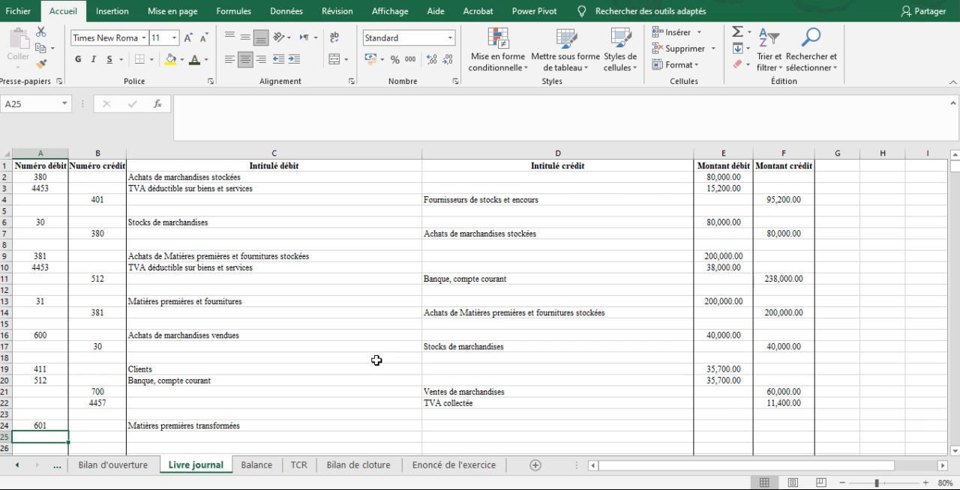
Enter credit account 31, Matières premières et fournitures, in B25.
key("Tab")
type("31")
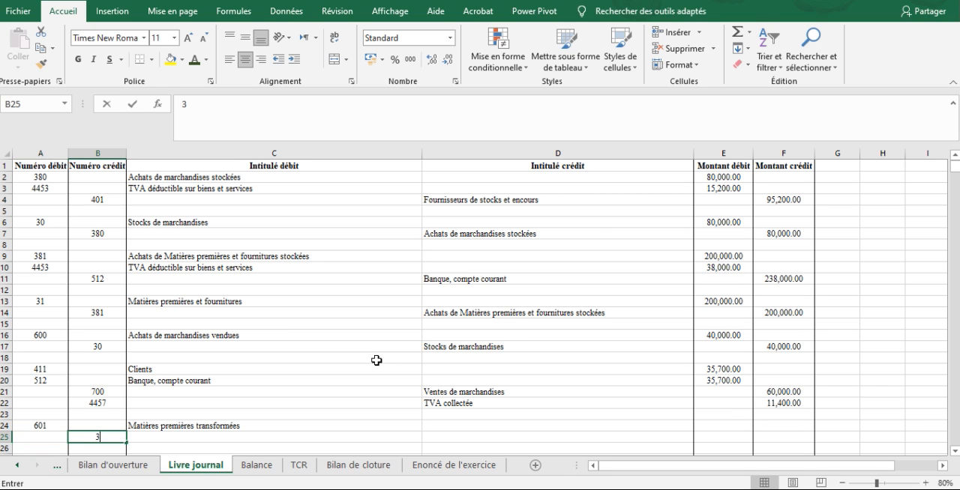
key("Return")
Calculate the debit amount for account 601 in E24 as three quarters of the raw material stock in E13.
key("Up")
key("Up")
key("Right")
key("Right")
key("Right")
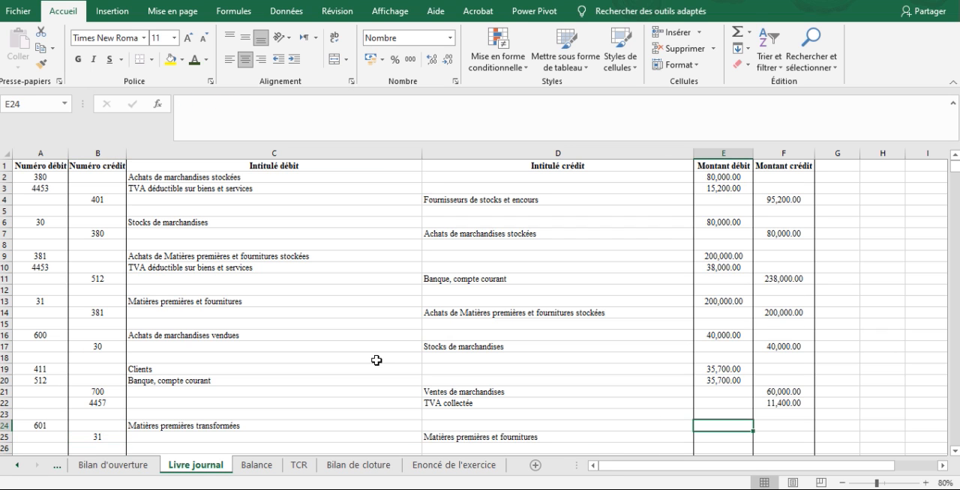
type("=")
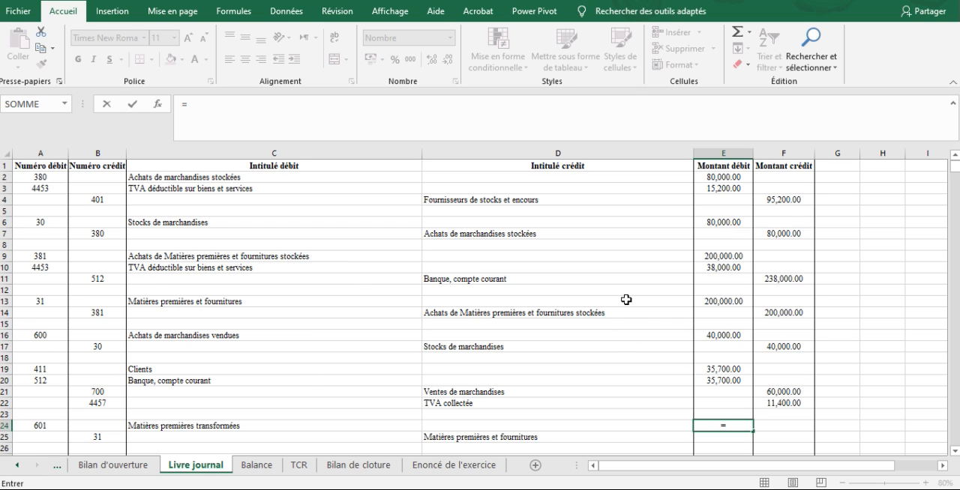
left_click(716, 303)
type("*")
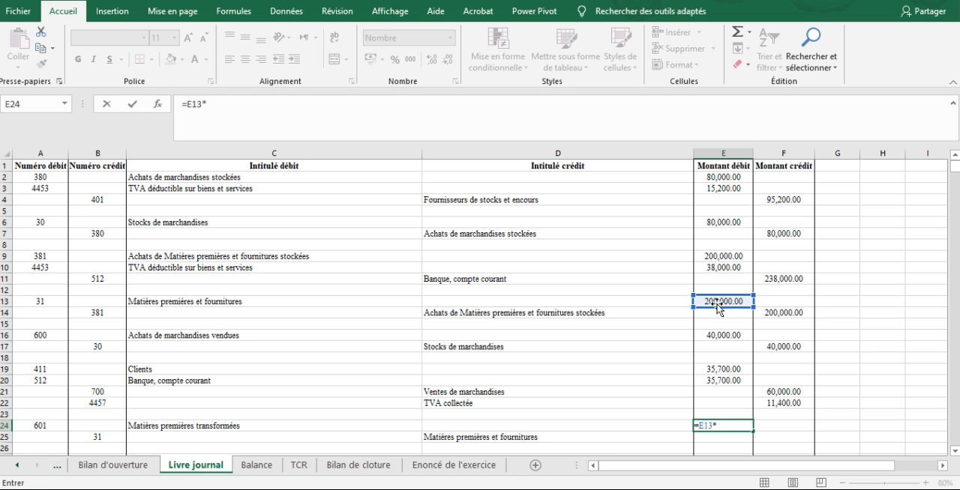
key("Return")
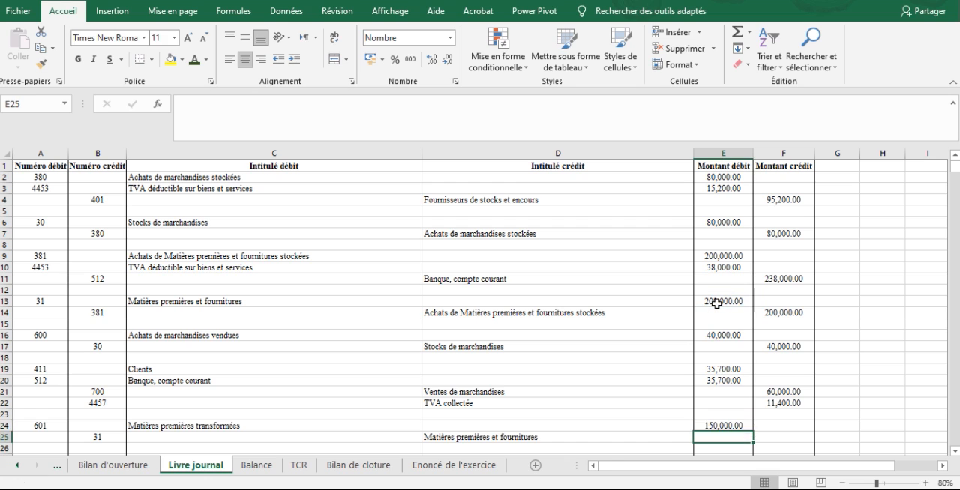
Enter 150000 in F25 as the credit amount for account 31.
key("Down")
key("Right")
type("48")
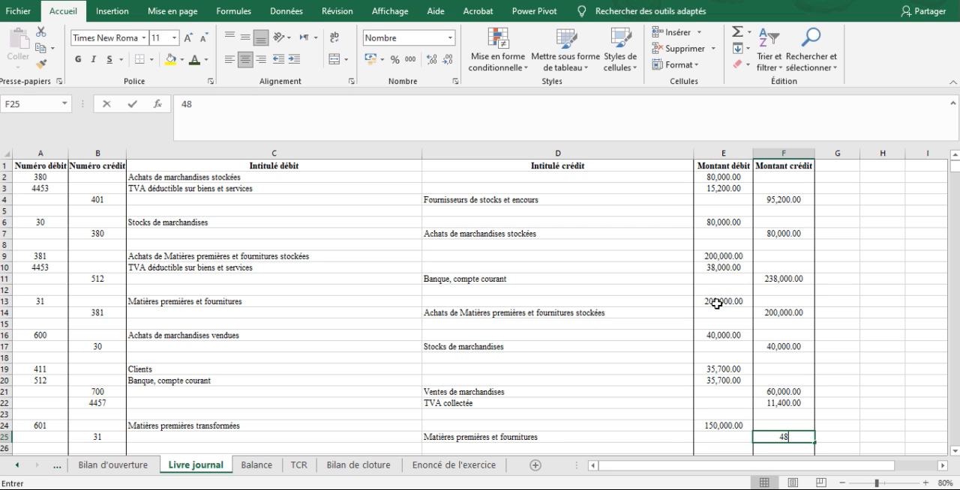
key("BackSpace")
key("BackSpace")
type("150,000")
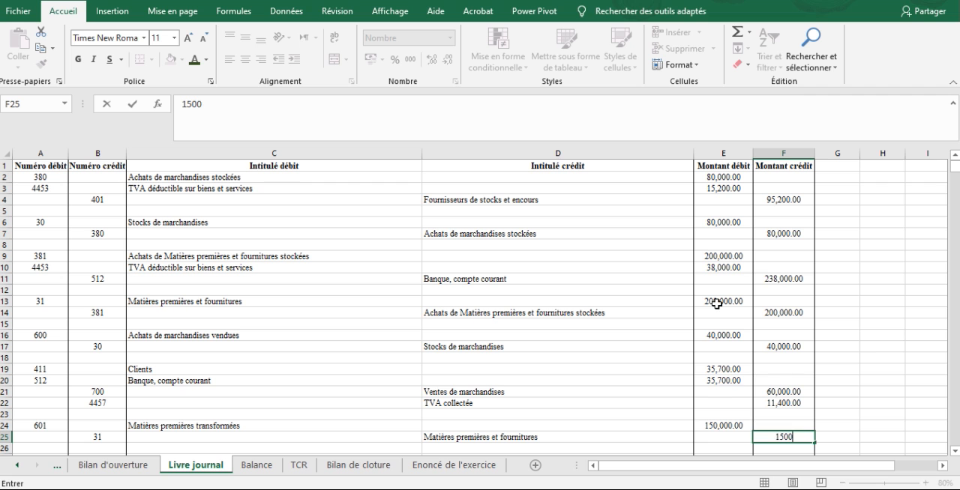
key("Return")
Consult operation 5 in the exercise statement and record debit account 355, Produits finis, in row 26 of the journal.
scroll(717, 304, "down", 2)
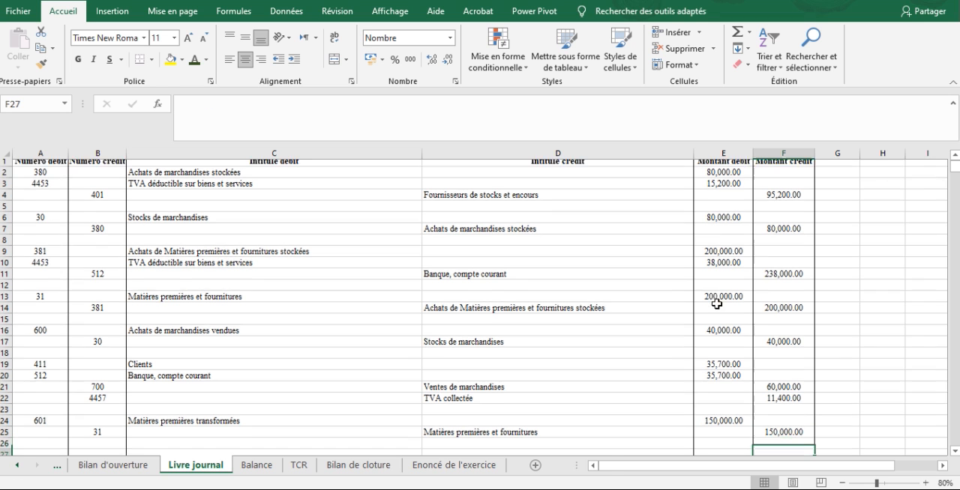
key("Down")
key("Down")
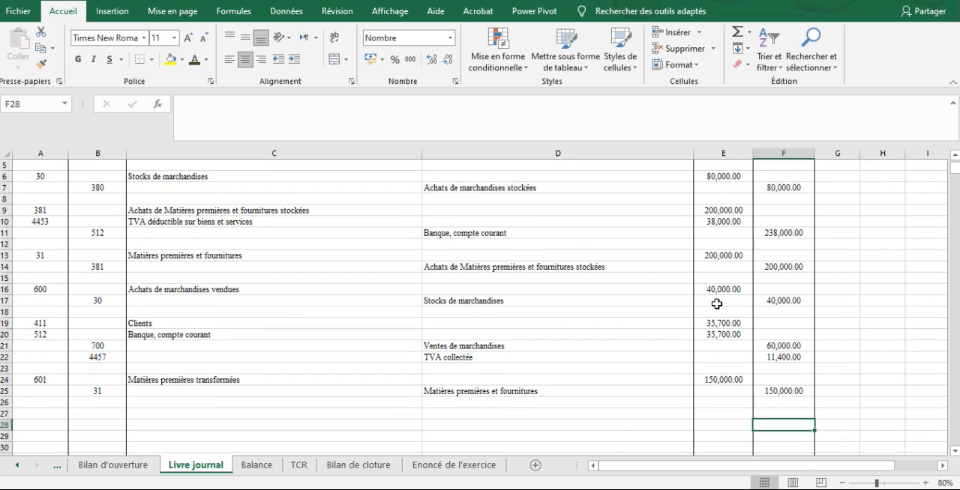
left_click(480, 466)
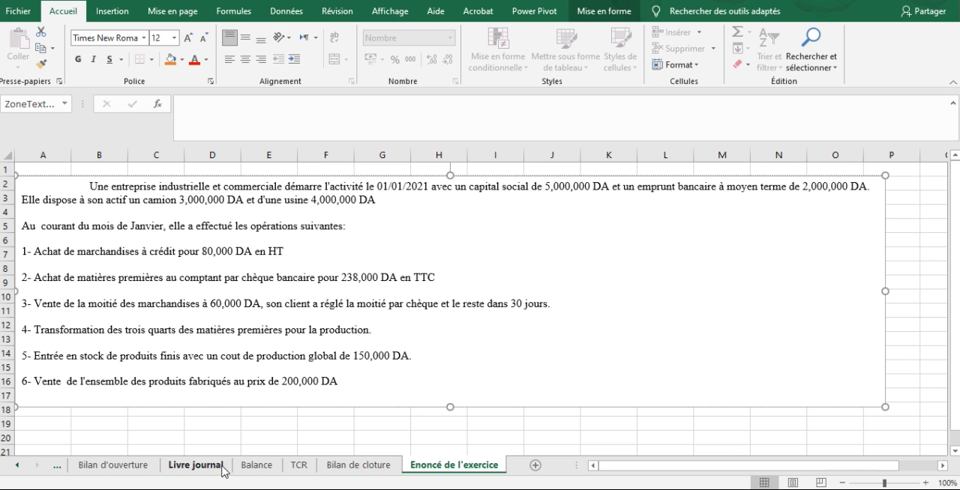
left_click(113, 466)
left_click(196, 466)
key("Up")
key("Up")
key("Left")
key("Left")
key("Left")
key("Left")
key("Left")
key("Down")
key("Up")
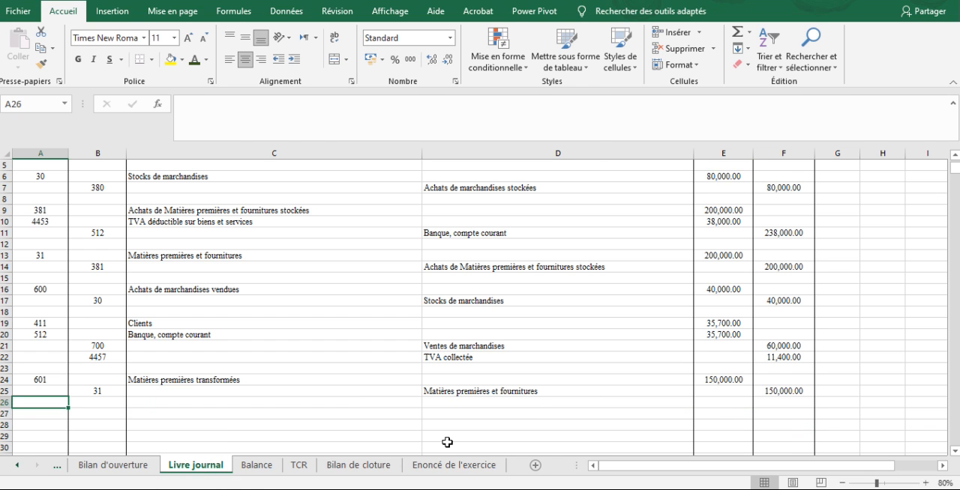
type("355")
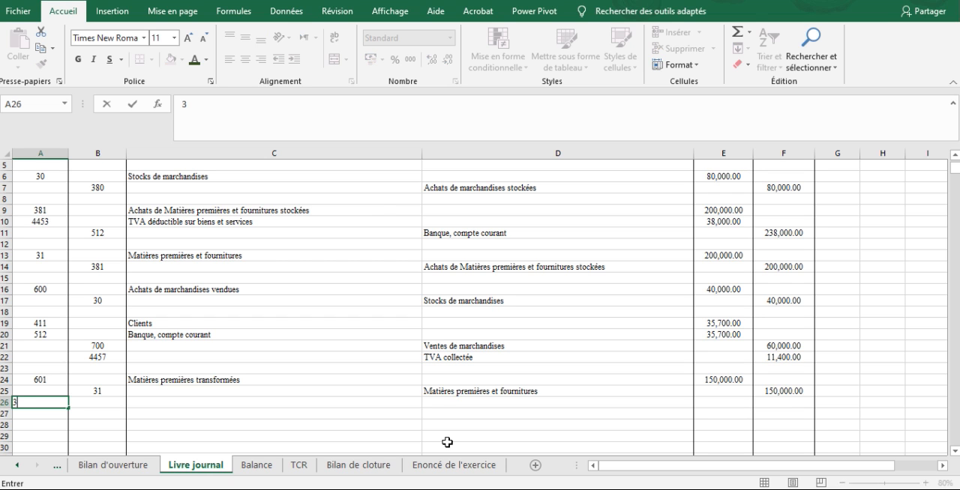
key("Tab")
key("Tab")
type("Produits finis")
key("Return")
Enter credit account 72, Production stockée ou destockée, in B27 of the journal.
key("Right")
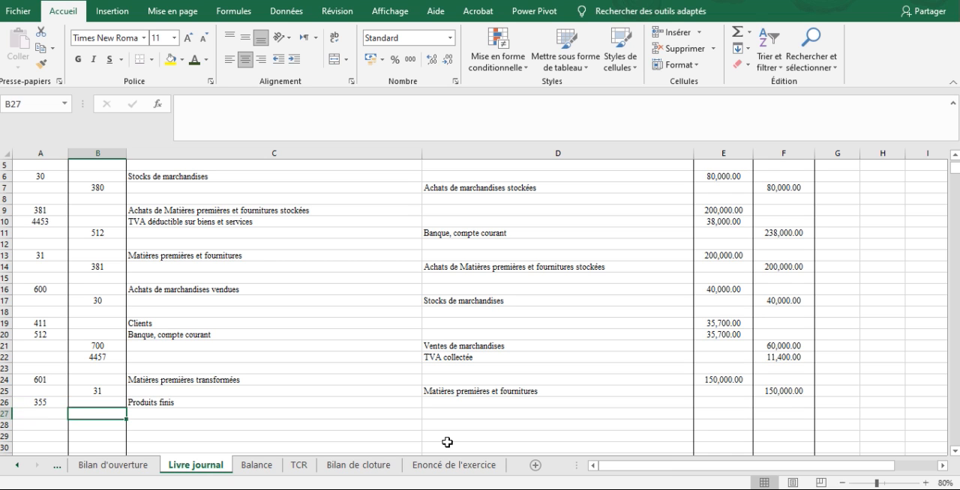
type("72")
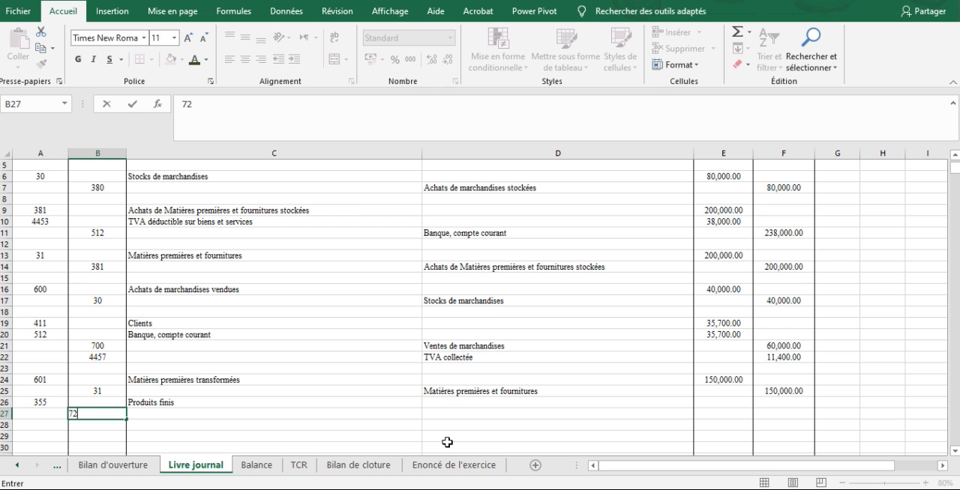
key("Tab")
key("Tab")
key("Tab")
Enter 150000 in E26 as the debit for account 355 and 150000 in F27 as the credit for account 72.
key("Up")
type("150000")
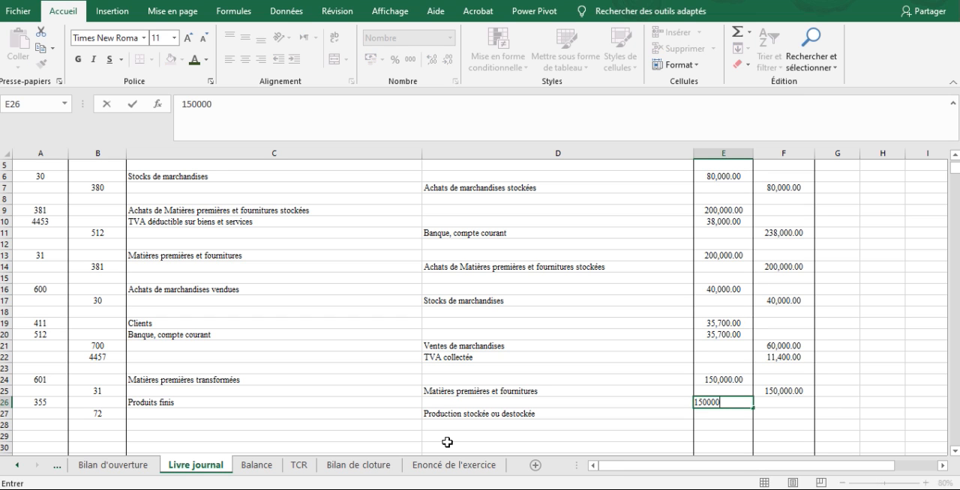
key("Return")
key("Tab")
type("150,00")
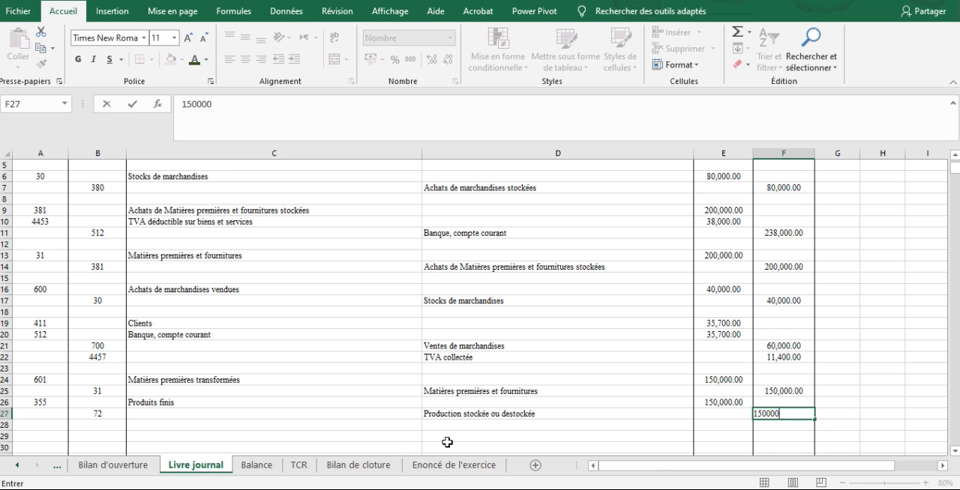
type("0")
key("Return")
Consult operation 6 in the exercise statement and return to the Livre journal sheet.
key("Left")
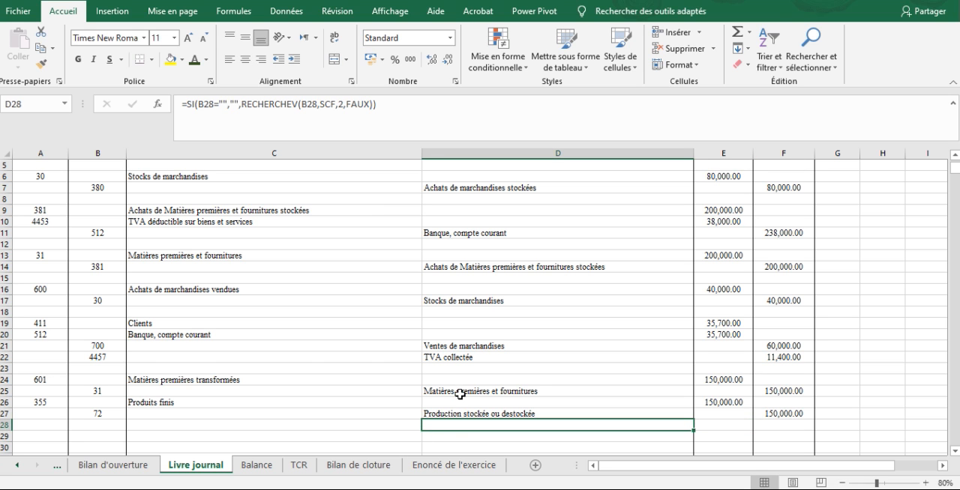
left_click(453, 465)
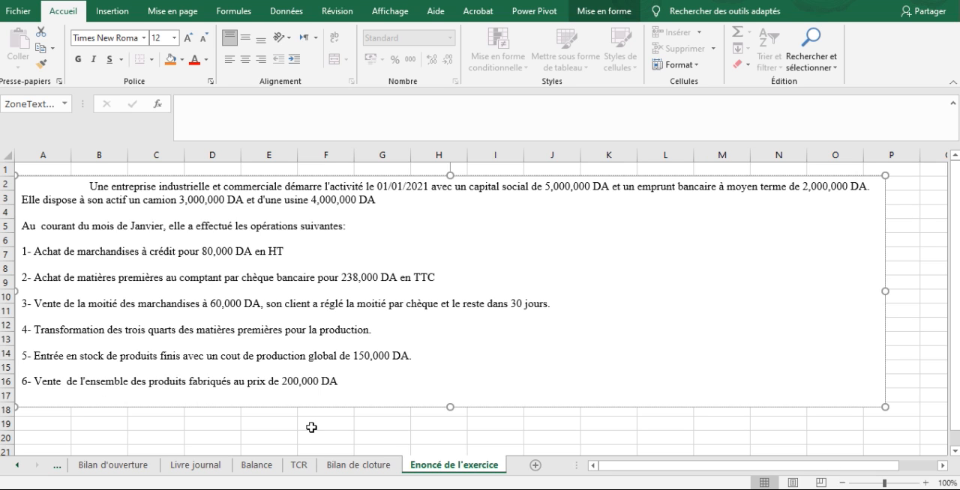
left_click(353, 471)
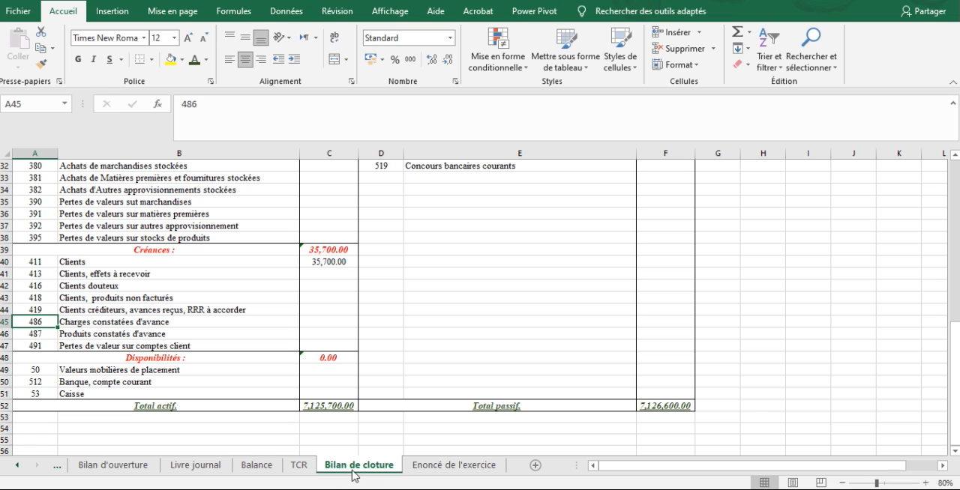
left_click(200, 465)
Enter debit account 72, Production stockée ou destockée, in A29 to start the finished goods stock release entry.
left_click(357, 401)
key("Down")
key("Down")
key("Down")
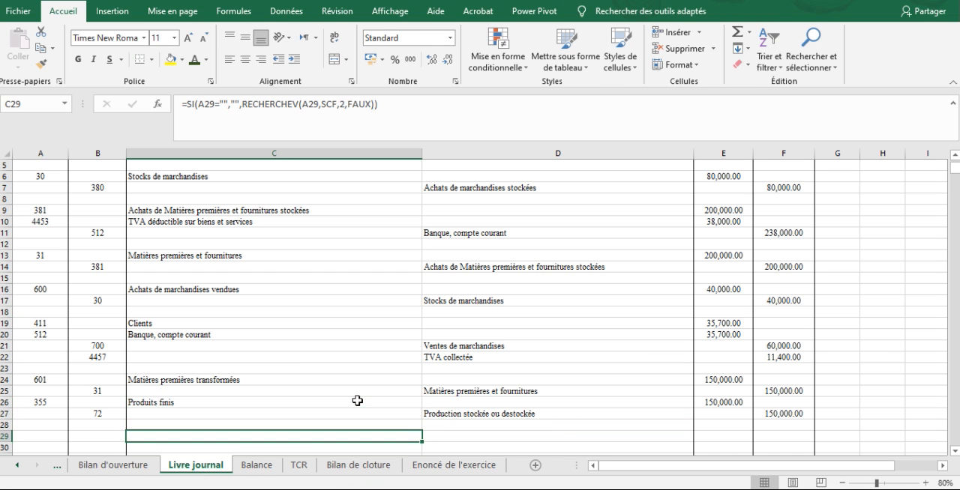
key("Left")
key("Up")
key("Up")
key("Up")
key("Up")
key("Left")
key("Down")
key("shift+Right")
key("shift+Right")
key("shift+Right")
key("shift+Right")
key("shift+Right")
key("shift+Down")
key("Down")
key("Down")
key("Down")
type("72")
key("Tab")
key("Return")
Enter credit account 355, Produits finis, in B30.
key("Right")
type("3")
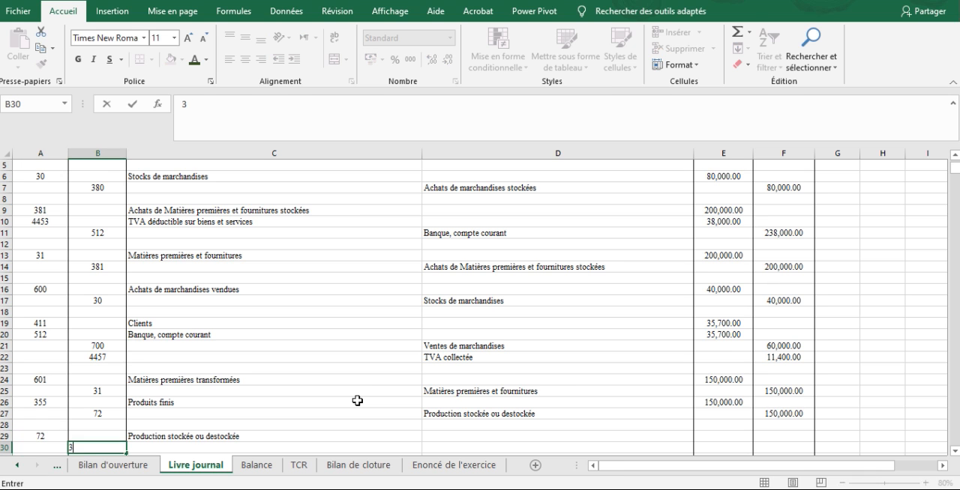
type("555")
key("Right")
key("Right")
key("Right")
key("Up")
key("Down")
key("Left")
key("Left")
key("Left")
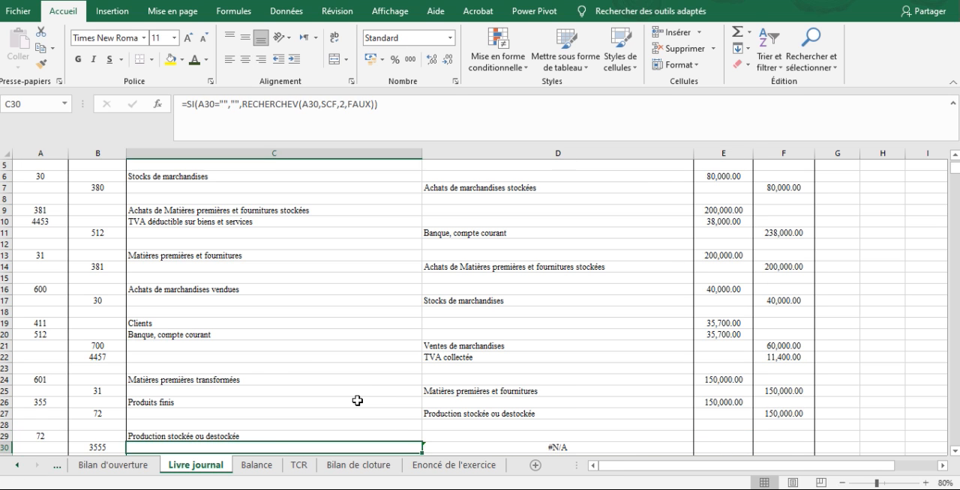
type("355")
Enter 150000 in E29 as the debit for account 72 and 150000 in F30 as the credit for account 355.
key("Right")
key("Right")
key("Right")
key("Up")
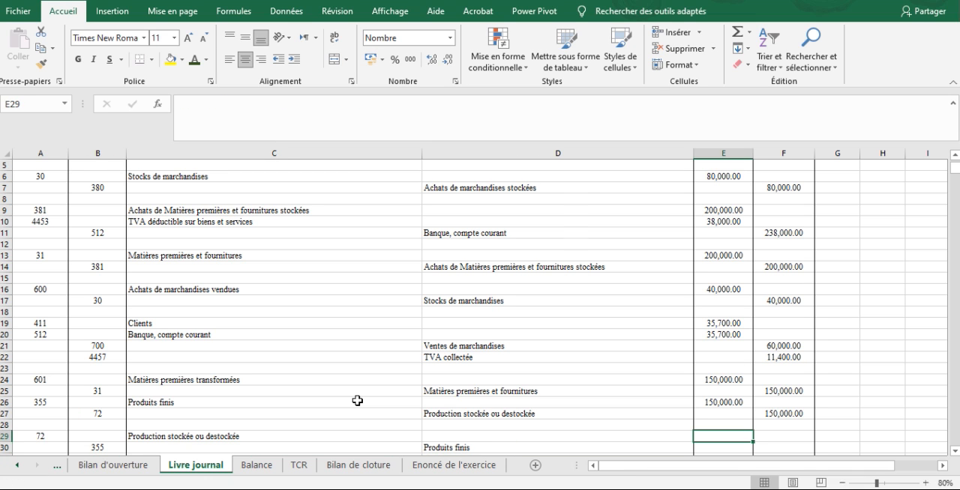
type("150000")
key("Down")
key("Right")
type("150,")
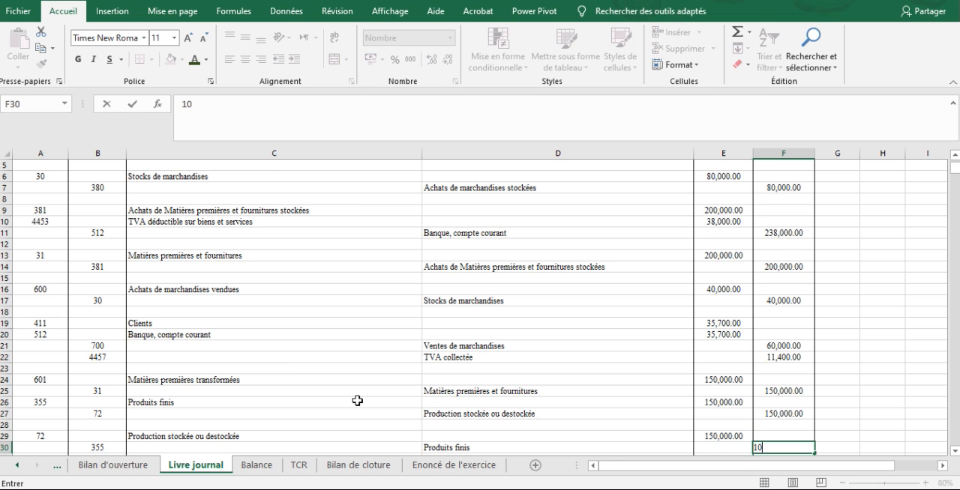
type("000")
Select journal cell A32, and append "au compte par chèque" to operation 6 in the exercise statement.
key("Left")
key("Down")
key("Down")
key("Down")
key("Down")
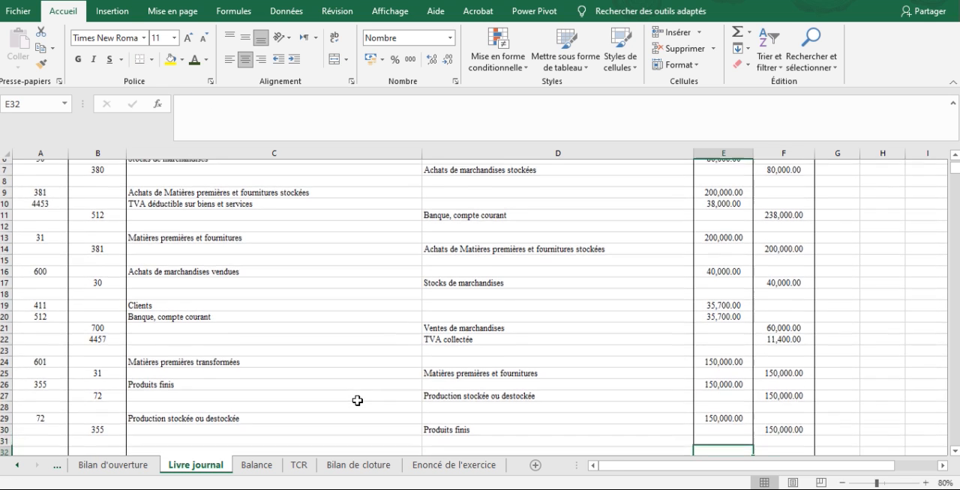
key("Up")
key("Up")
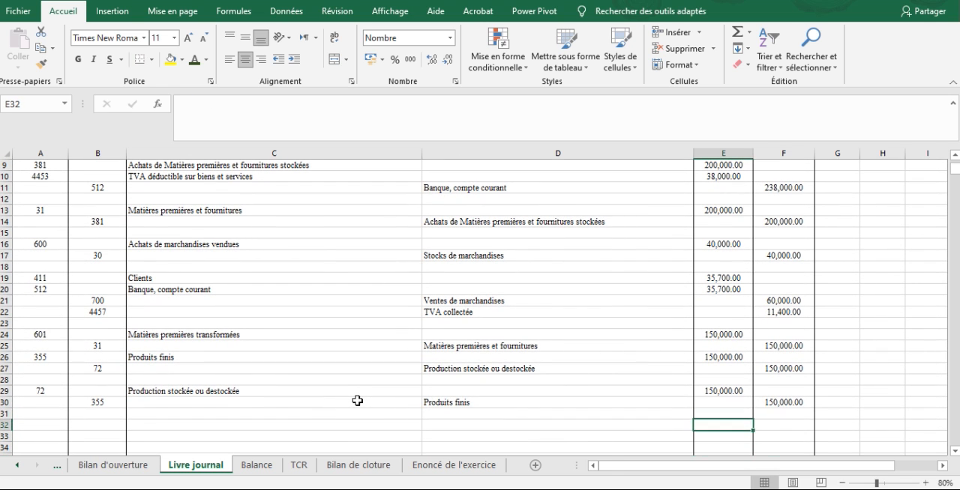
key("Left")
key("Left")
key("Left")
key("Left")
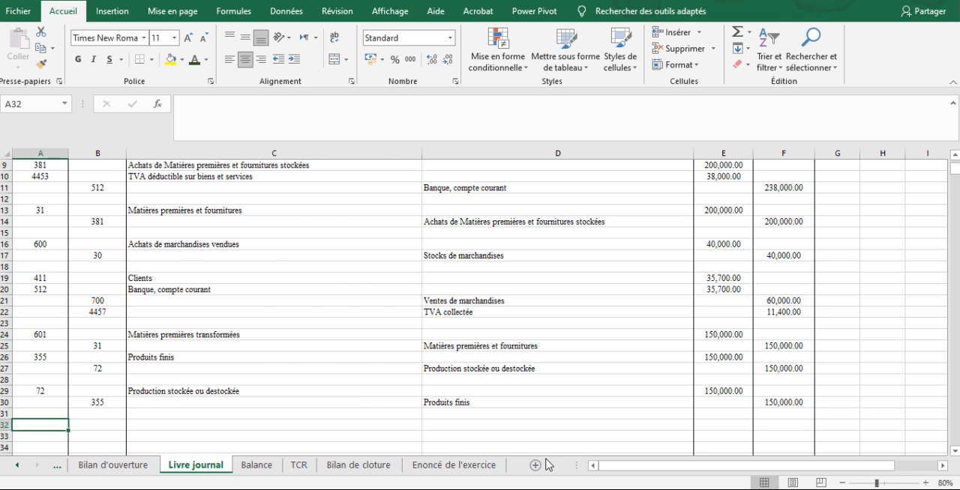
left_click(444, 466)
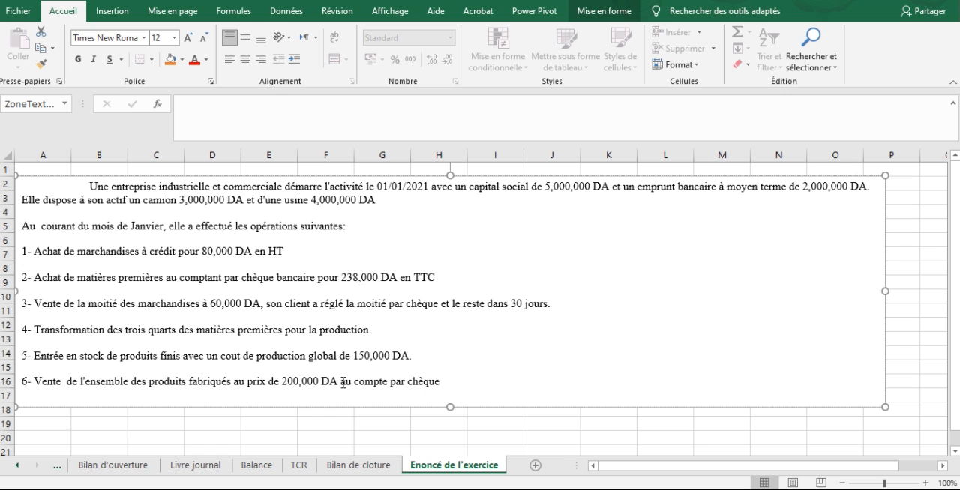
left_click(311, 429)
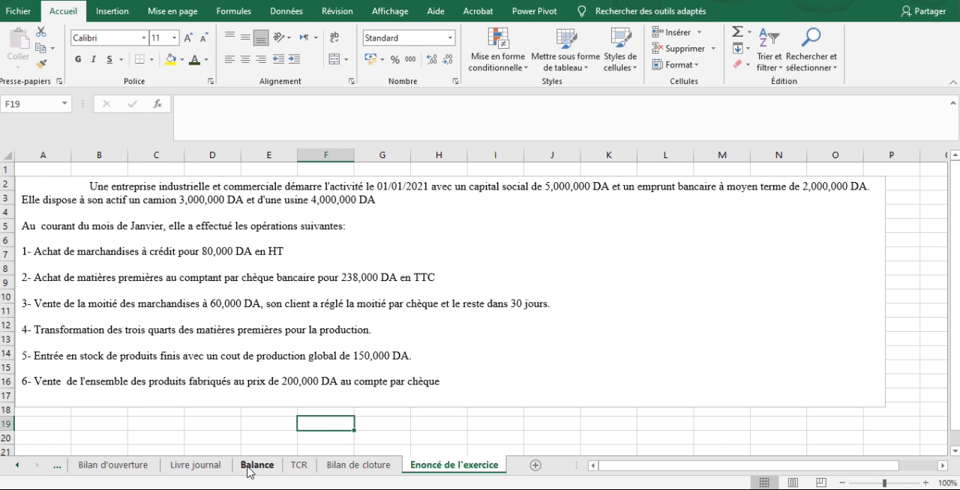
Return to the journal and enter debit account 512, Banque, compte courant, in A32.
left_click(256, 466)
left_click(195, 465)
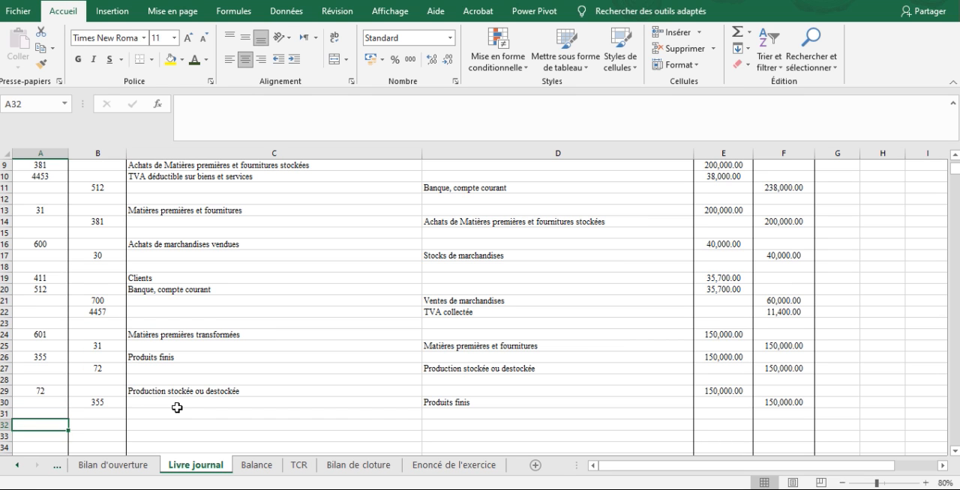
type("512")
key("Return")
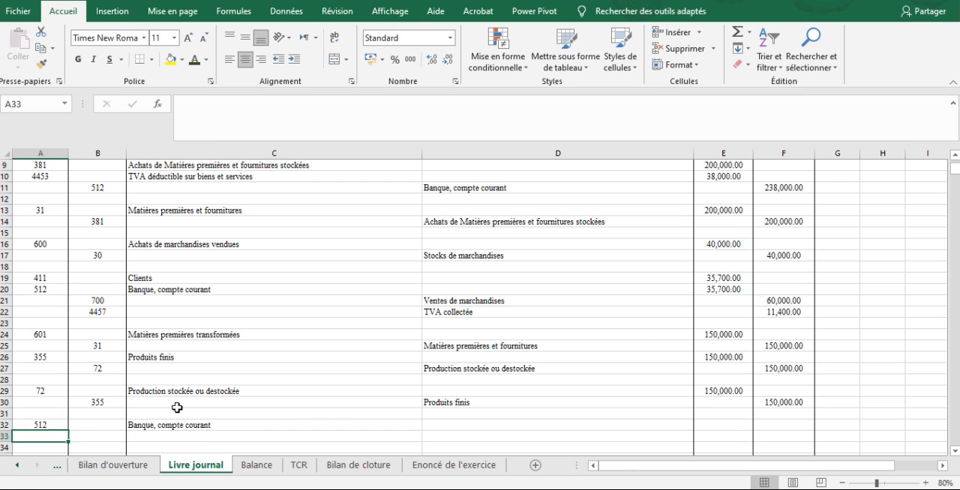
Enter credit accounts 701, Ventes de produits, in B33 and 4457, TVA collectée, in B34.
key("Tab")
type("701")
key("Return")
key("Tab")
type("4457")
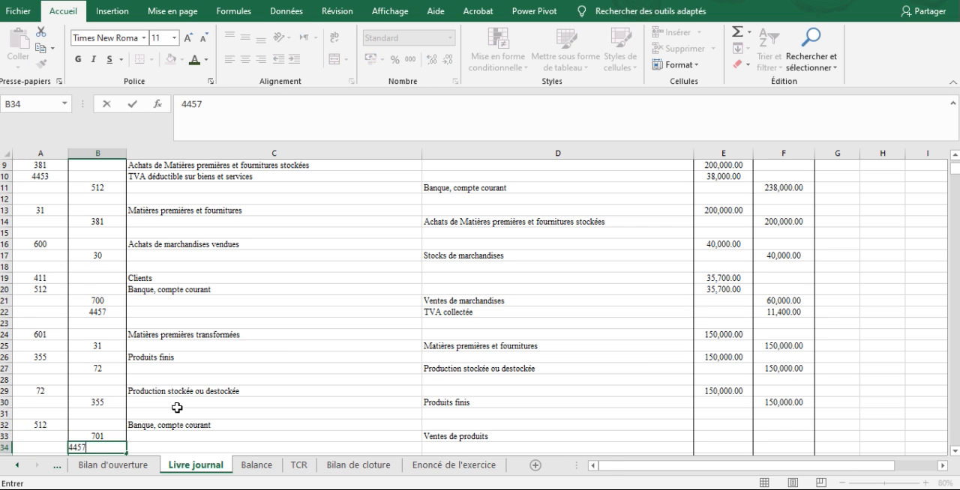
key("Return")
Check the sale price of operation 6 in the exercise statement and return to the journal.
left_click(178, 411)
key("Right")
key("Right")
key("Down")
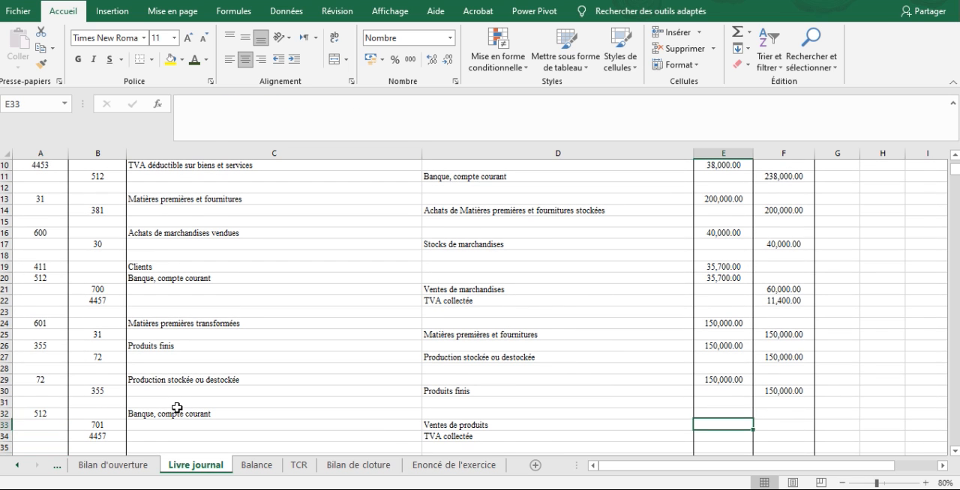
left_click(431, 467)
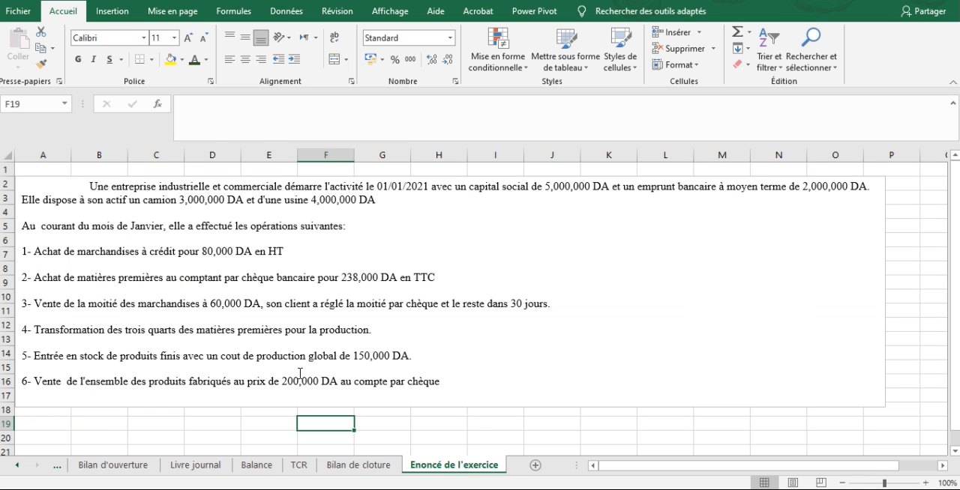
left_click(256, 465)
left_click(195, 465)
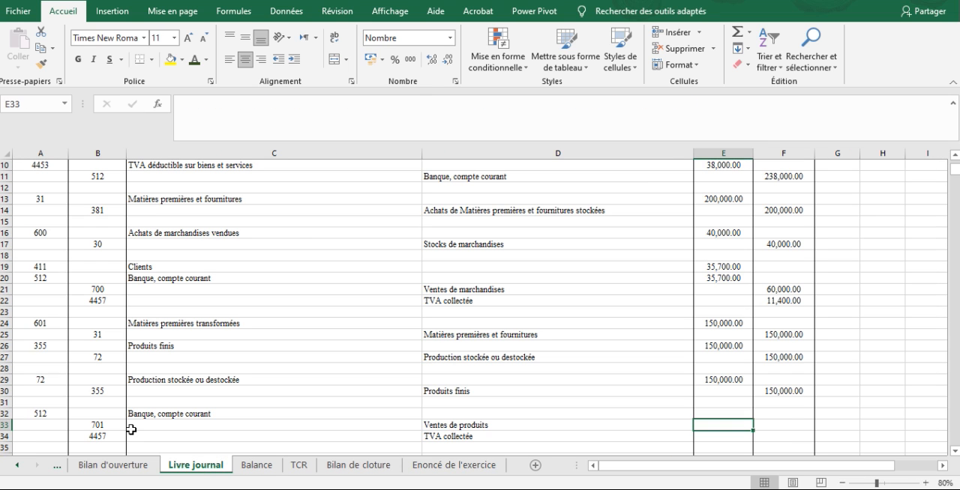
Enter the credit amounts 200000 for account 701 in F33 and 38000 for account 4457 in F34.
key("Left")
key("Left")
key("Right")
key("Right")
key("Right")
type("200,000")
key("Return")
type("38,000")
key("Return")
Enter 238000 in E32 as the debit amount for account 512.
key("Up")
key("Up")
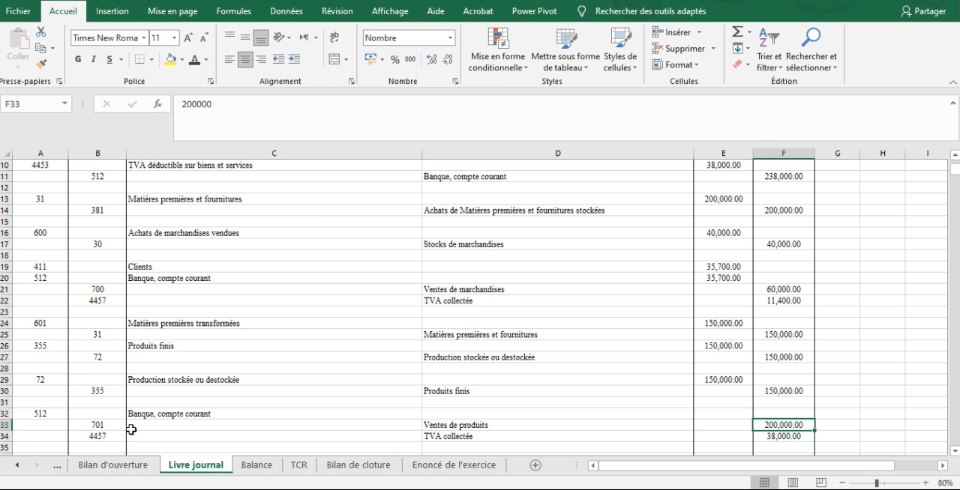
key("Left")
key("Up")
key("Left")
key("Left")
key("Right")
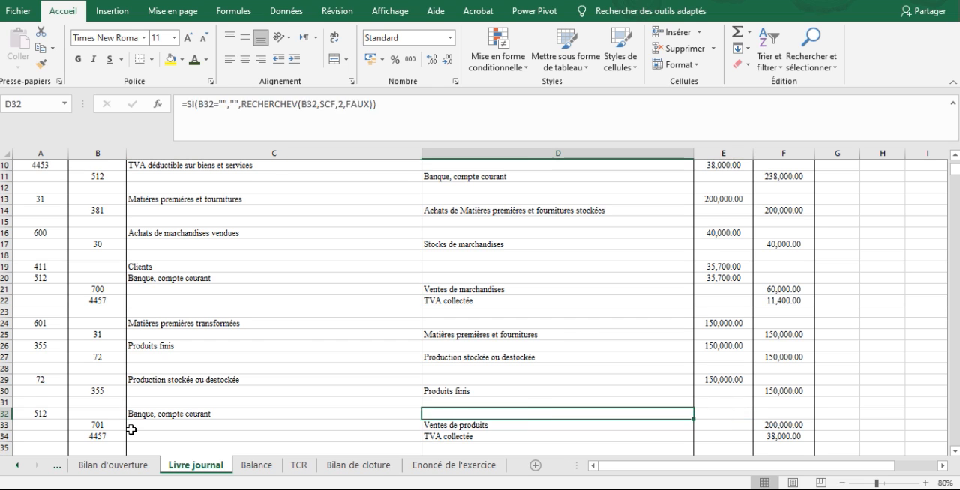
key("Right")
type("2,38")
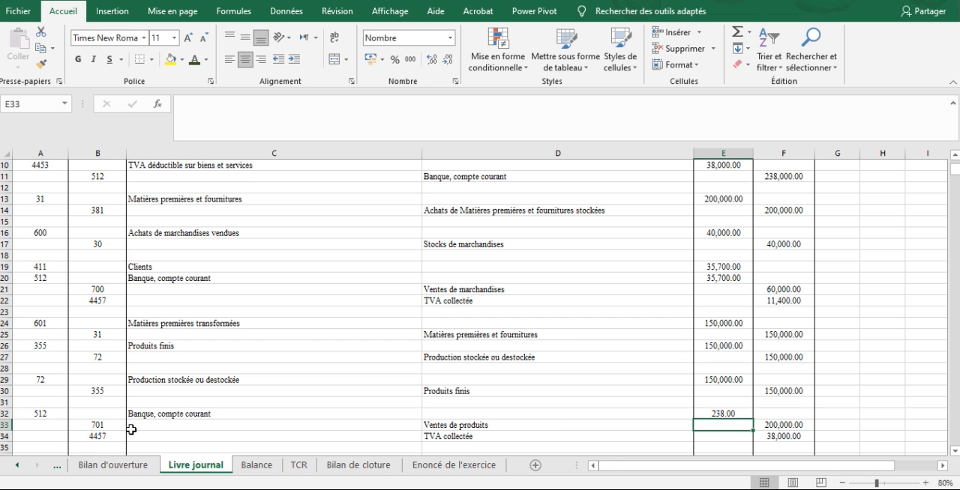
type("0,0")
type("00")
key("Return")
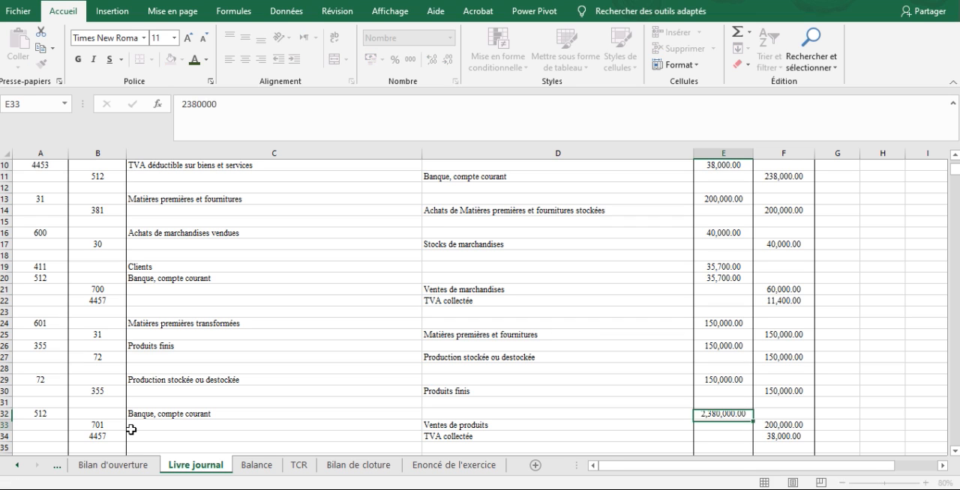
key("Up")
type("238000")
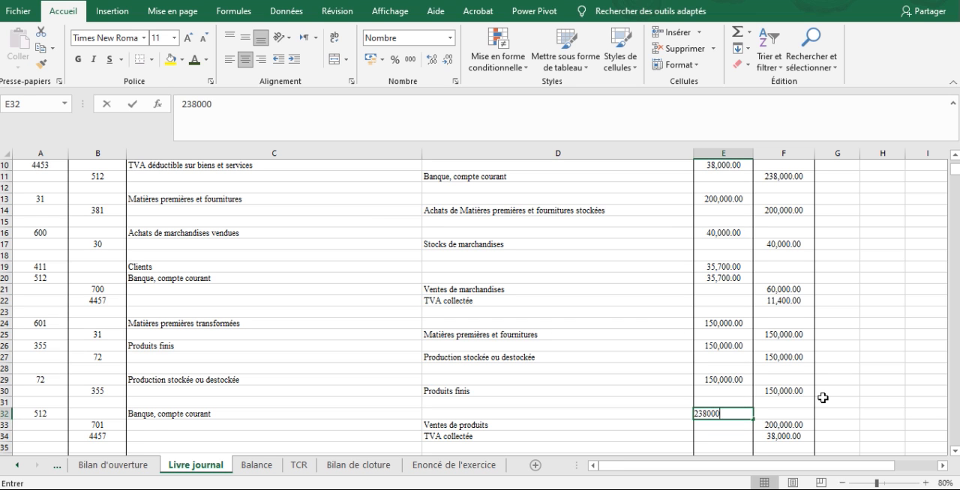
key("Return")
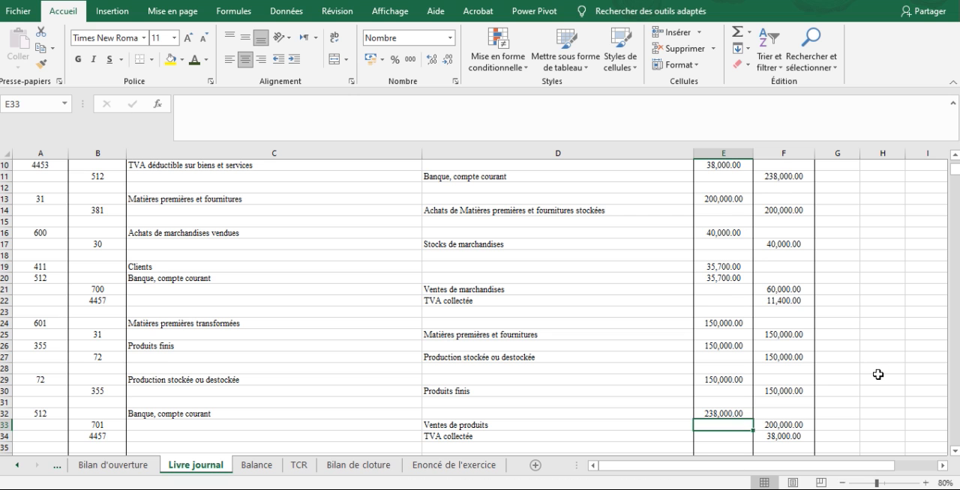
Open the Balance sheet and examine the movements and balances of the TVA accounts.
left_click_drag(878, 376, 731, 450)
left_click(742, 383)
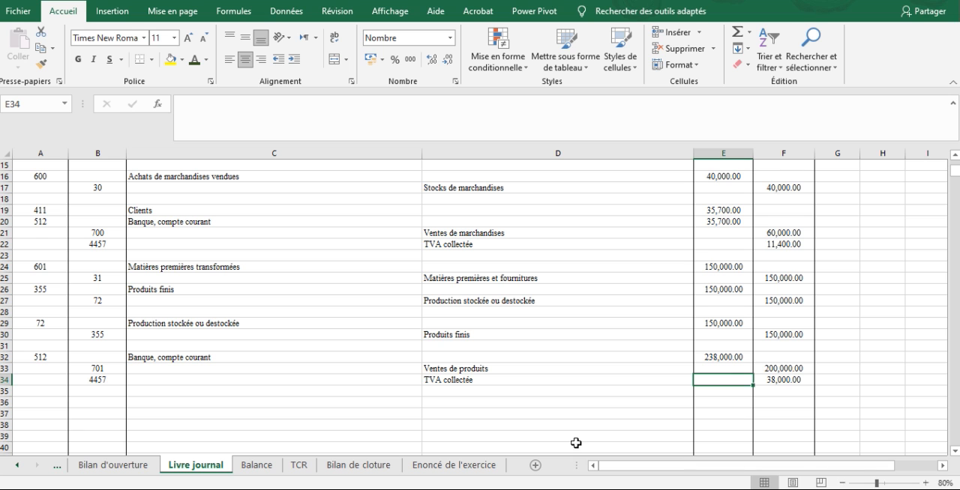
left_click(250, 470)
left_click(604, 297)
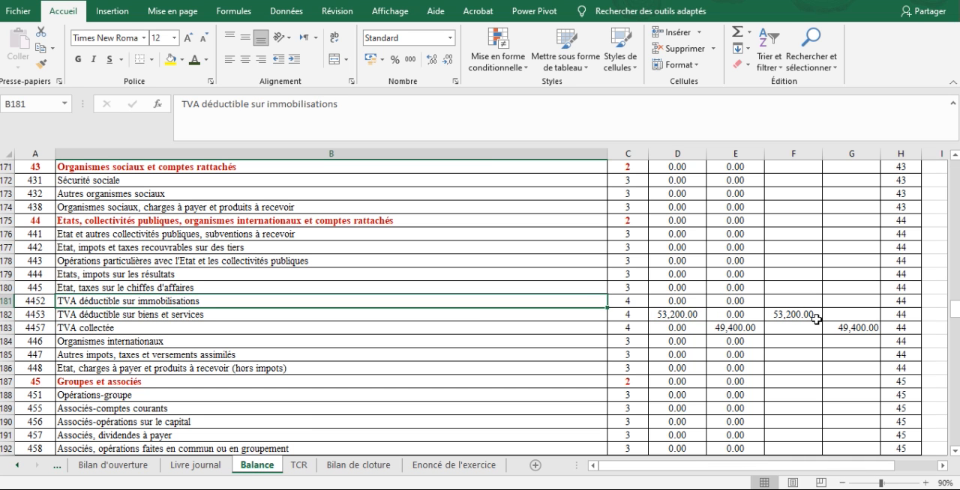
left_click(780, 305)
Return to the start of the Balance sheet and examine the movements and balance of account 101 Capital social.
key("Page_Up")
key("Page_Up")
key("Page_Up")
key("Page_Up")
key("Page_Up")
key("Page_Up")
key("Page_Up")
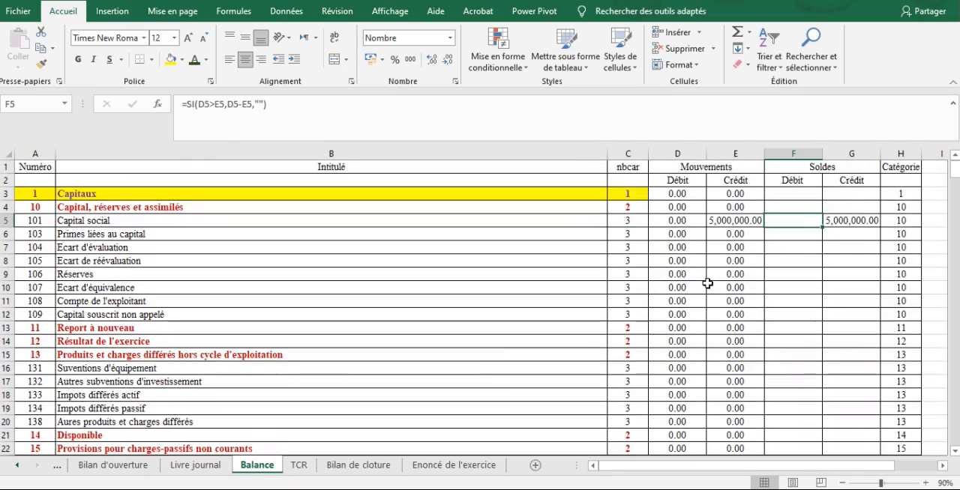
key("Down")
key("Down")
key("Down")
key("Down")
key("Down")
key("Down")
key("Down")
key("Down")
key("Down")
key("Down")
key("Down")
key("Down")
key("Down")
key("Down")
key("Down")
key("Down")
key("Down")
key("Down")
key("Down")
key("Down")
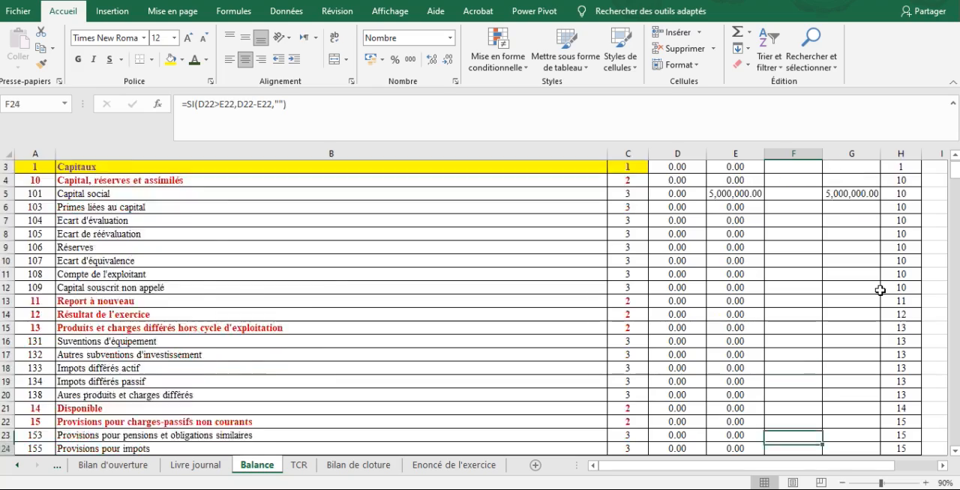
Review the movements and balances of the class 2 Immobilisations accounts, continuing to class 3 Stocks et en cours.
key("Down")
key("Down")
key("Down")
key("Down")
key("Down")
key("Down")
key("Down")
key("Down")
key("Down")
key("Down")
key("Down")
key("Down")
key("Down")
key("Down")
key("Down")
key("Down")
key("Down")
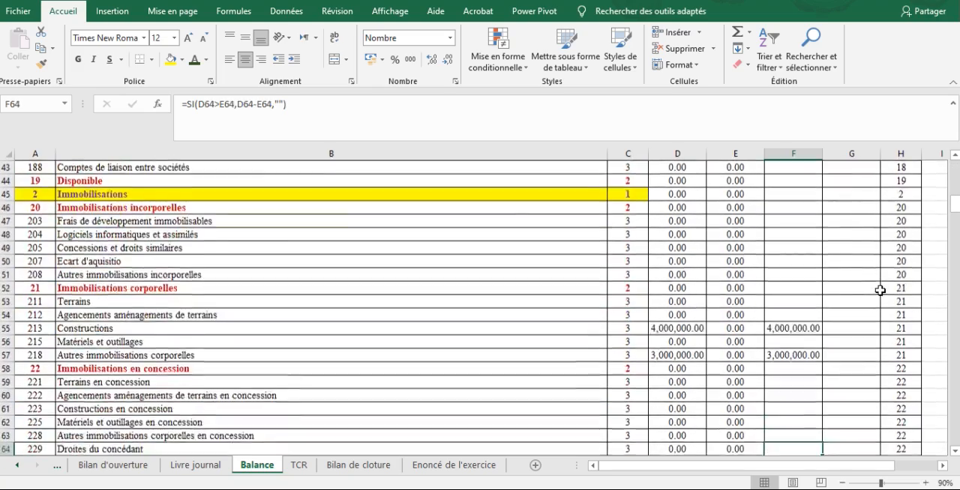
key("Down")
key("Down")
key("Down")
key("Down")
key("Down")
key("Down")
key("Down")
key("Down")
key("Down")
key("Down")
key("Down")
key("Down")
key("Down")
key("Down")
key("Down")
key("Down")
key("Down")
key("Down")
key("Down")
key("Down")
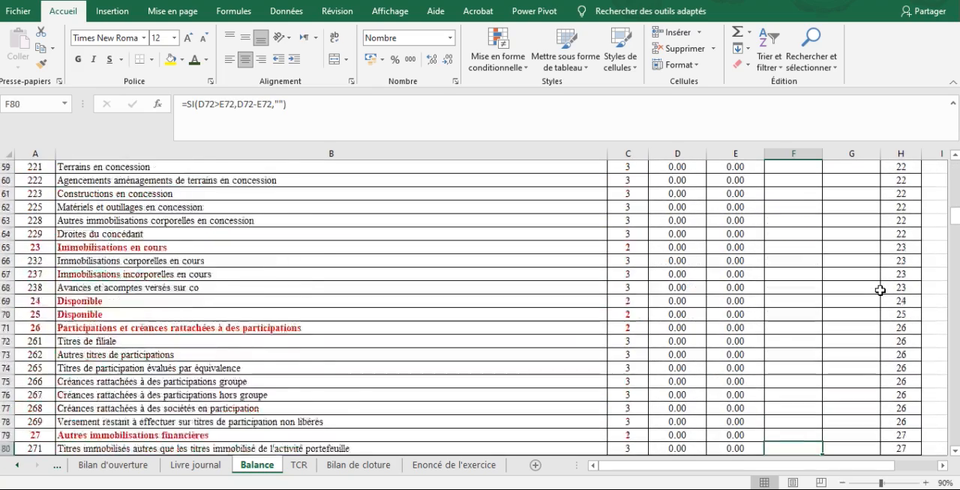
key("Down")
key("Down")
key("Down")
key("Down")
key("Down")
key("Down")
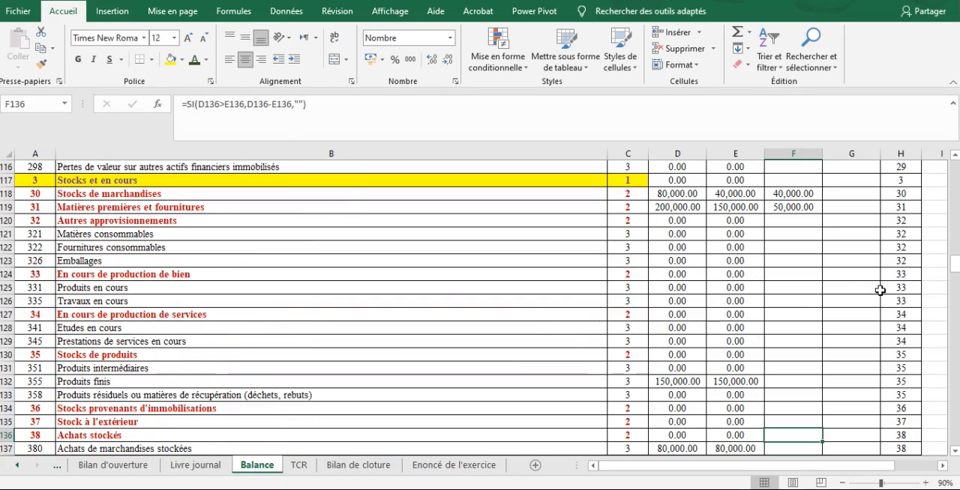
Examine the debit movement, credit movement and debit balance of account 30 Stocks de marchandises in row 118.
key("Up")
key("Up")
key("Left")
key("Left")
key("Left")
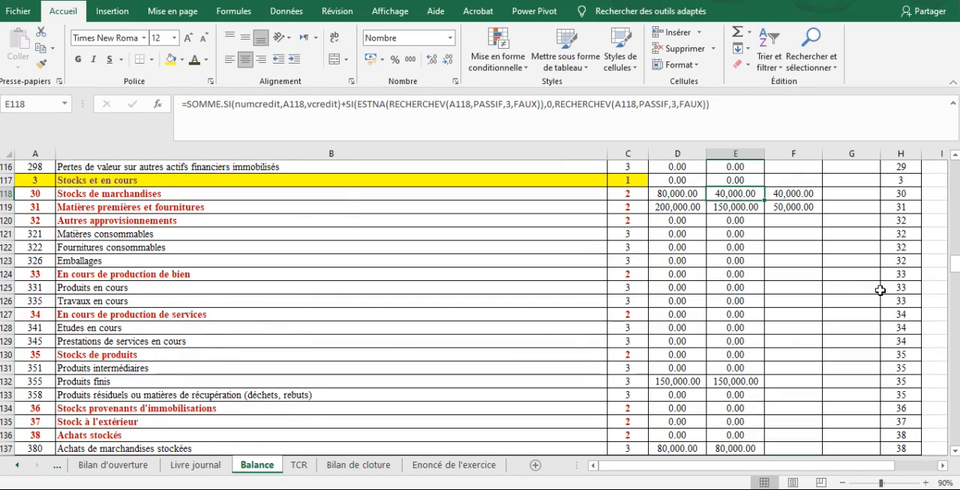
key("Left")
key("Right")
key("Right")
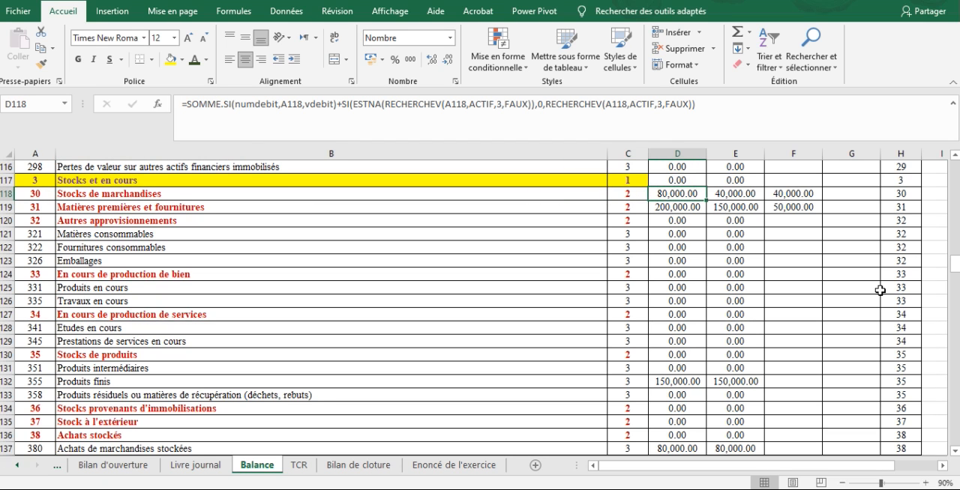
key("Right")
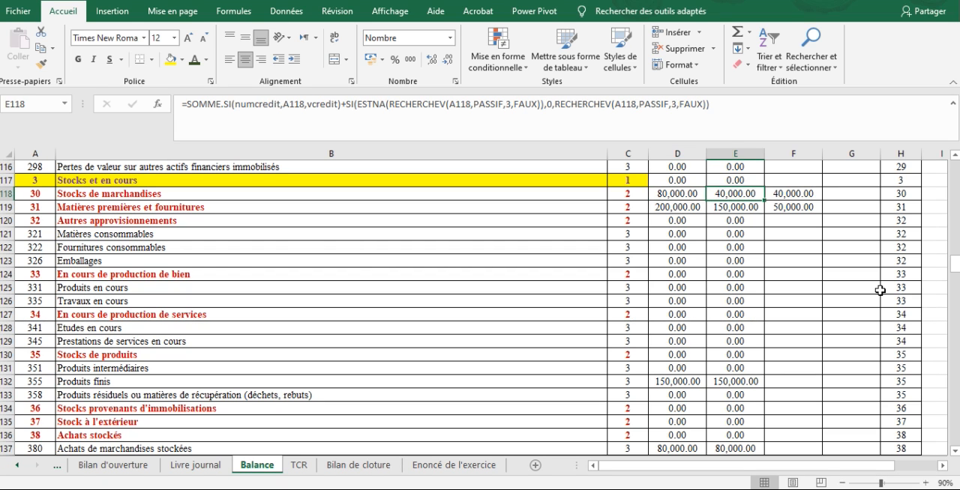
key("Right")
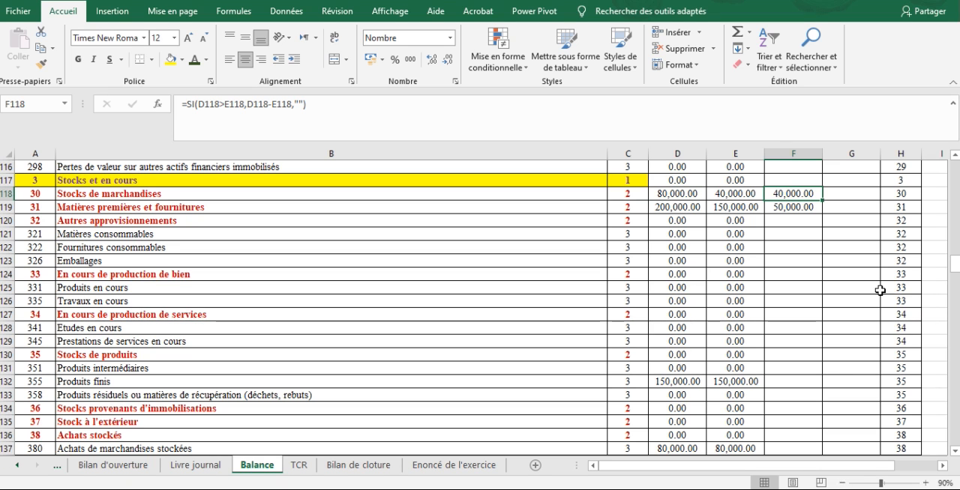
Examine the debit movement, credit movement and balance of account 31 Matières premières et fournitures in row 119.
key("Down")
key("Left")
key("Left")
key("Left")
key("Left")
key("Left")
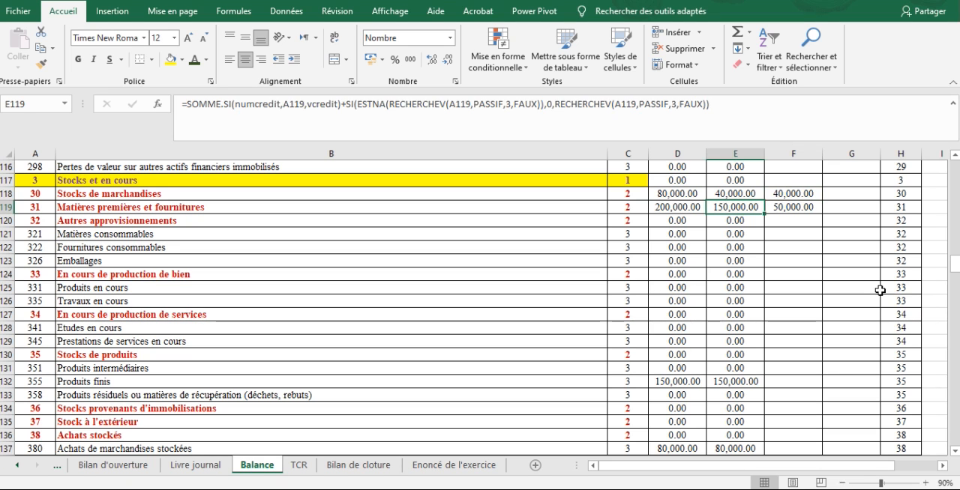
key("Right")
key("Right")
key("Right")
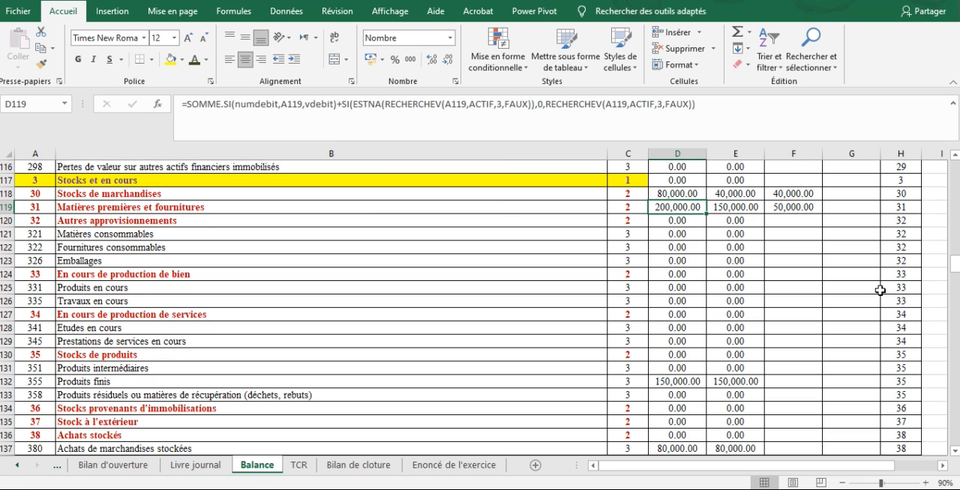
key("Right")
key("Right")
Check the debit and credit movements and the balance of account 355 Produits finis in row 132.
key("Down")
key("Down")
key("Down")
key("Down")
key("Down")
key("Down")
key("Down")
key("Down")
key("Down")
key("Down")
key("Down")
key("Down")
key("Down")
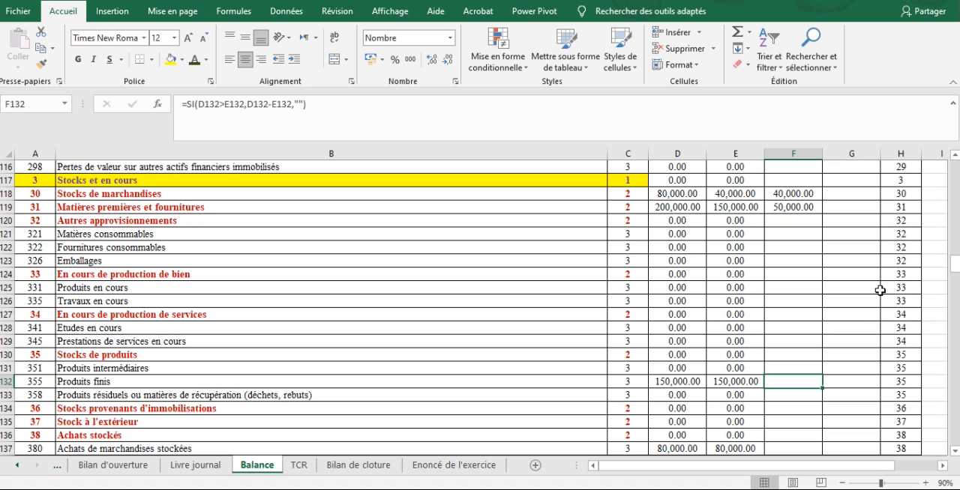
key("Left")
Compare the debit and credit movements of the stored purchase accounts 380 and 381.
key("Left")
key("Right")
key("Right")
key("Down")
key("Down")
key("Down")
key("Down")
key("Down")
key("Down")
key("Down")
key("Left")
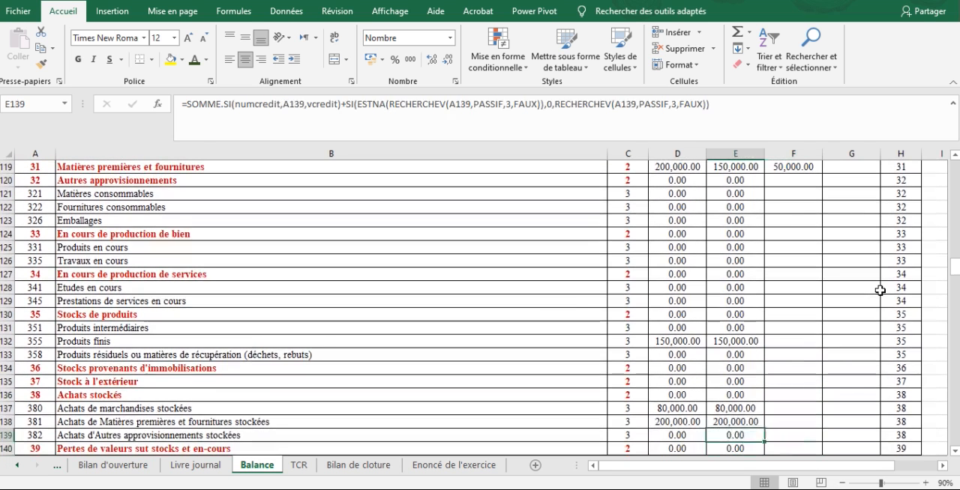
key("Up")
key("Left")
key("Right")
key("Up")
key("Left")
key("Right")
key("Down")
key("Down")
key("Down")
key("Down")
key("Down")
key("Down")
key("Down")
key("Down")
key("Down")
key("Down")
key("Down")
key("Down")
key("Down")
key("Down")
key("Down")
key("Down")
key("Down")
key("Down")
key("Down")
key("Down")
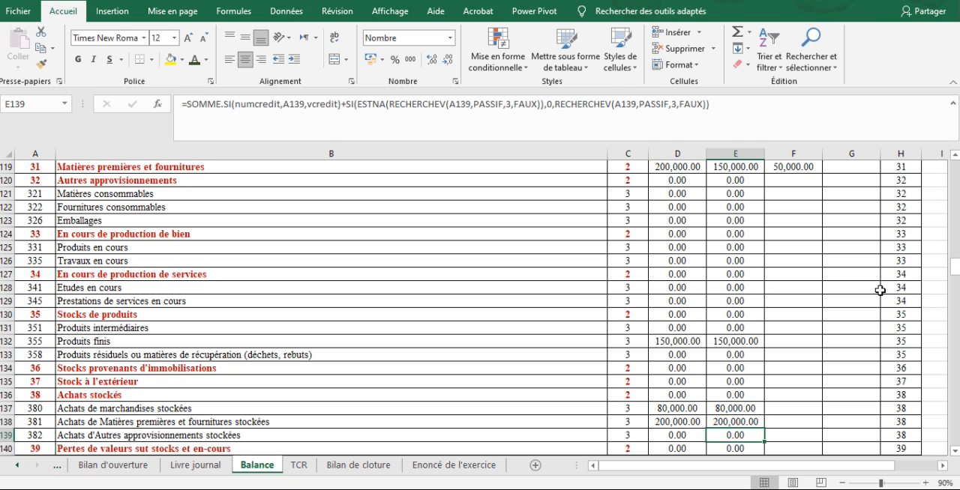
Examine the movements and credit balance of account 401 Fournisseurs de stocks et encours in row 150.
key("Up")
key("Up")
key("Up")
key("Up")
key("Up")
key("Up")
key("Up")
key("Up")
key("Up")
key("Up")
key("Up")
key("Up")
key("Up")
key("Up")
key("Up")
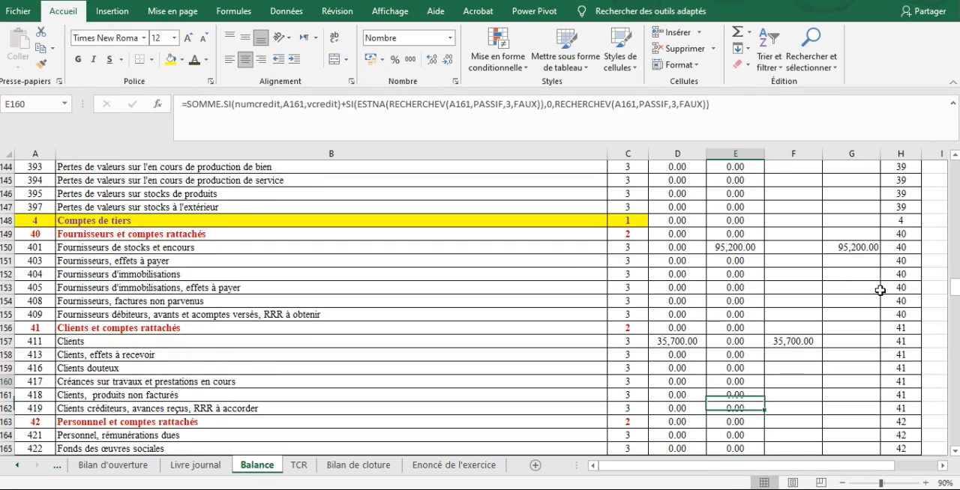
key("Left")
key("Left")
key("Left")
key("Right")
key("Right")
key("Right")
key("Right")
key("Right")
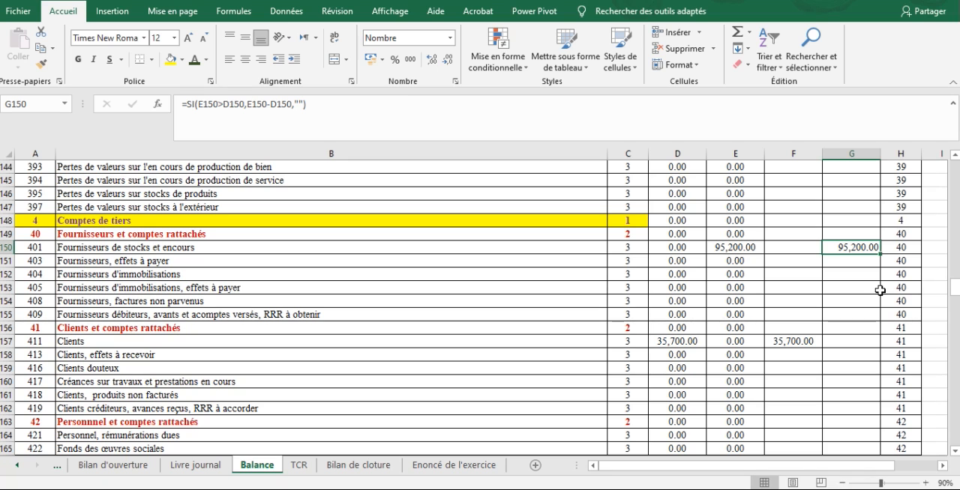
Examine the debit movement and balance of account 411 Clients in row 157.
key("Down")
key("Down")
key("Down")
key("Down")
key("Down")
key("Down")
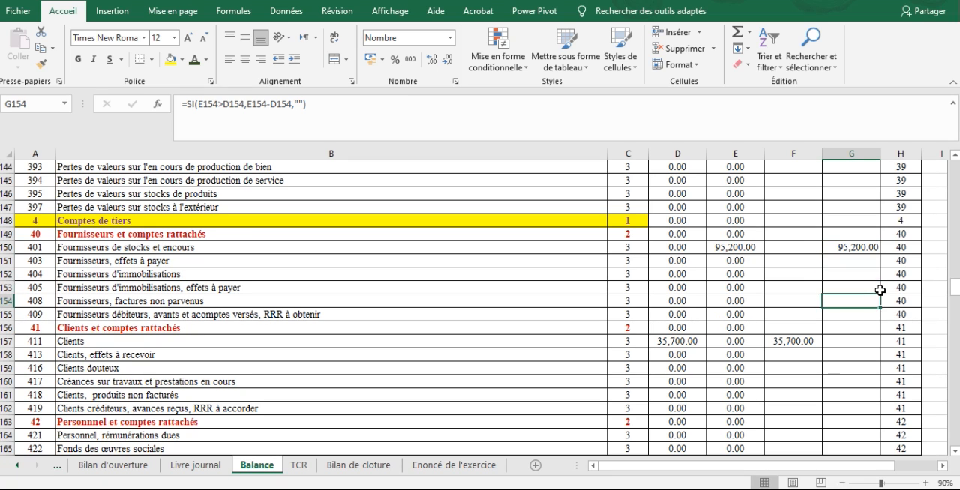
key("Left")
key("Down")
key("Left")
key("Left")
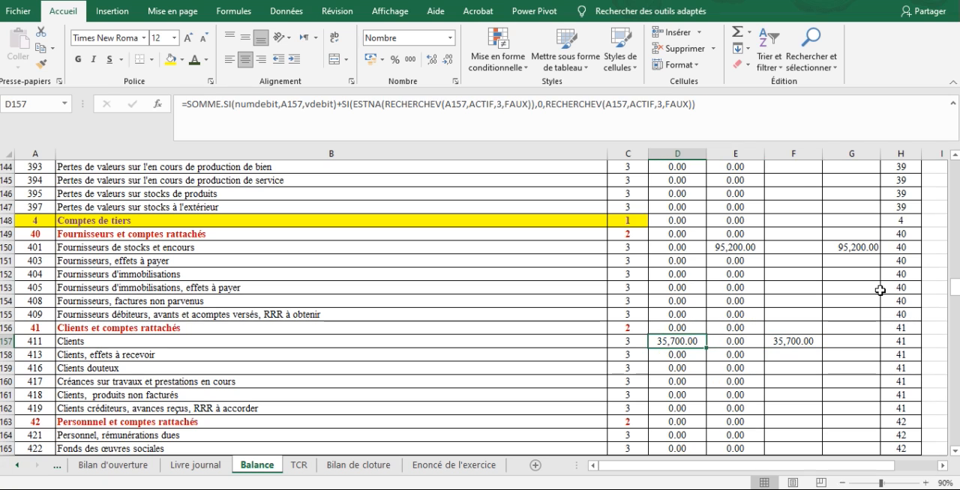
Open the TCR sheet and examine the Ventes et produits annexes amount and its formula in C2.
left_click(299, 465)
left_click(392, 345)
key("Up")
key("Up")
key("Up")
key("Up")
key("Up")
key("Up")
key("Up")
key("Up")
key("Up")
key("Up")
key("Up")
key("Up")
key("Up")
key("Up")
key("Up")
key("Up")
key("Up")
key("Up")
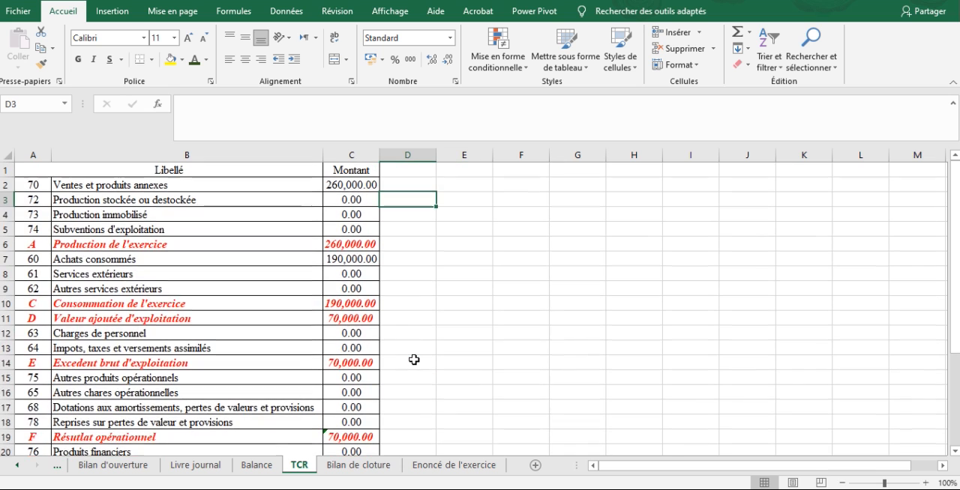
key("Down")
key("Up")
key("Down")
key("Up")
key("Up")
key("Left")
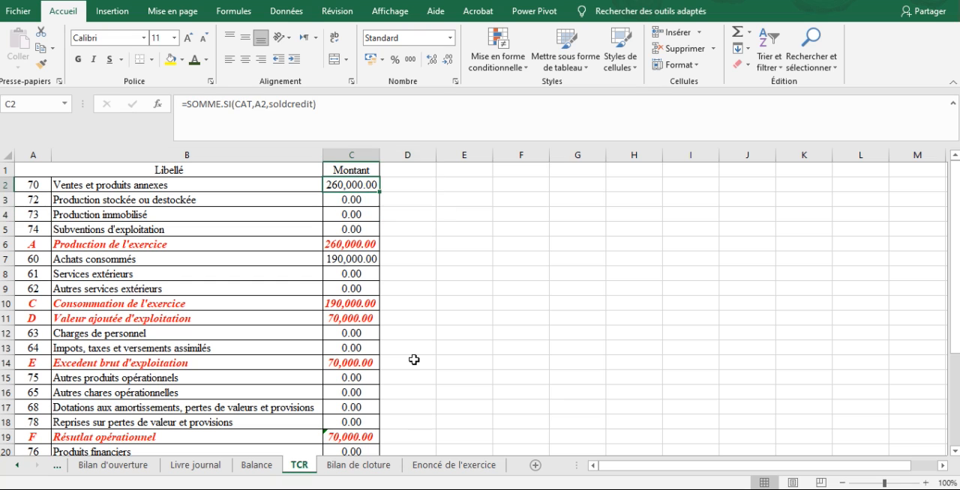
Review the TCR amounts from Production stockée ou destockée to Charges de personnel in C12.
key("Down")
key("Down")
key("Down")
key("Down")
key("Down")
key("Down")
key("Down")
key("Up")
key("Up")
key("Down")
key("Down")
key("Down")
key("Down")
key("Down")
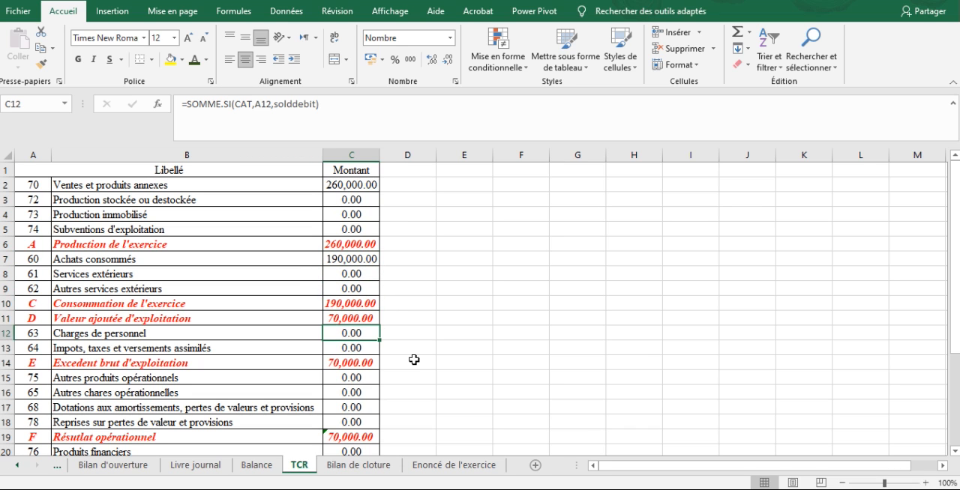
Review the remaining TCR lines to Résultat net de l'exercice, then go back up to the operating result.
key("Down")
key("Down")
key("Down")
key("Down")
key("Down")
key("Down")
key("Down")
key("Down")
key("Down")
key("Down")
key("Down")
key("Down")
key("Down")
key("Down")
key("Down")
key("Down")
key("Down")
key("Down")
key("Down")
key("Down")
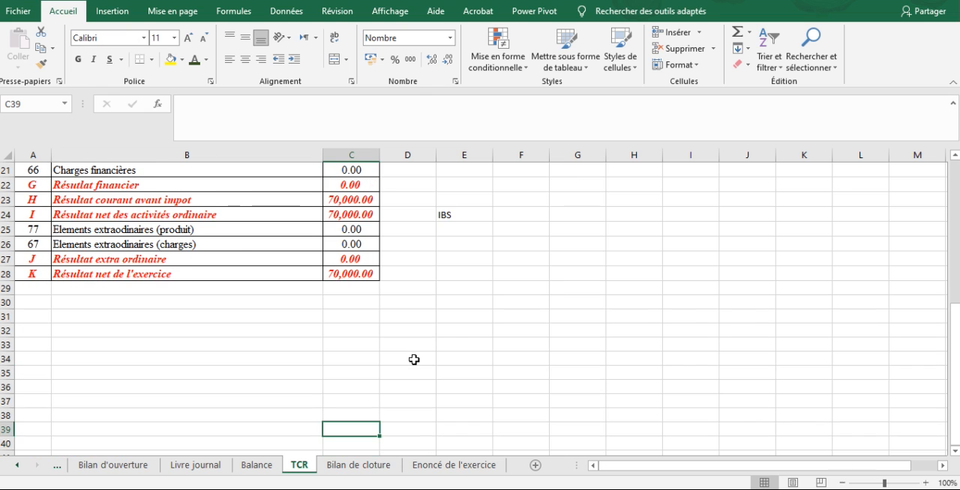
key("Up")
key("Up")
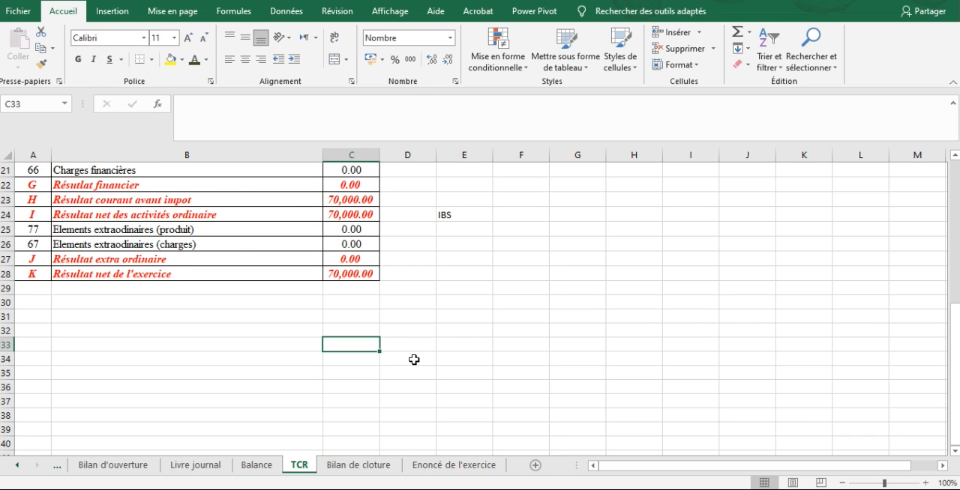
key("Up")
key("Up")
key("Up")
key("Up")
key("Up")
key("Up")
key("Up")
key("Up")
key("Up")
key("Up")
key("Up")
key("Up")
key("Up")
key("Up")
key("Up")
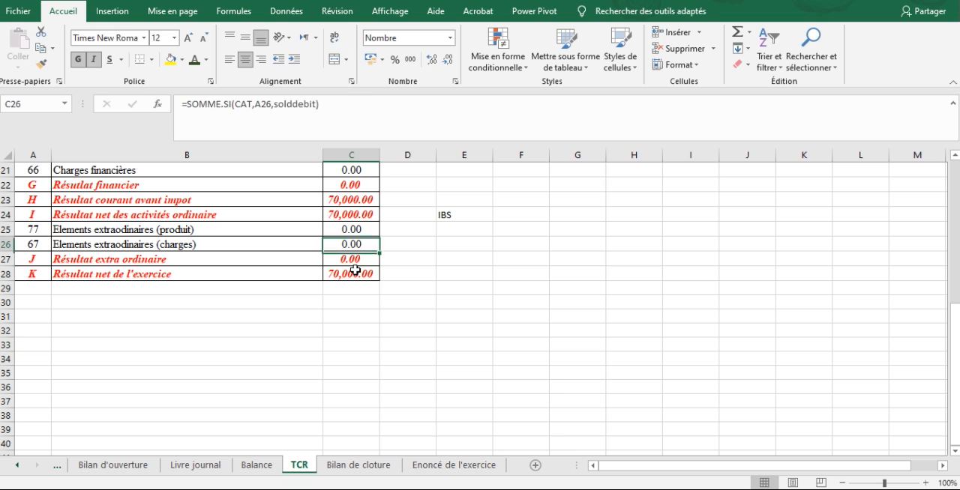
scroll(355, 271, "up", 1)
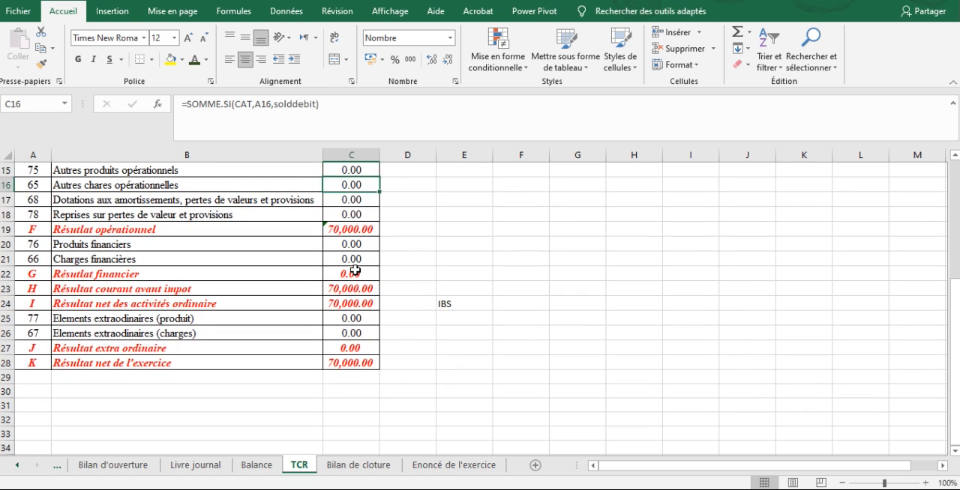